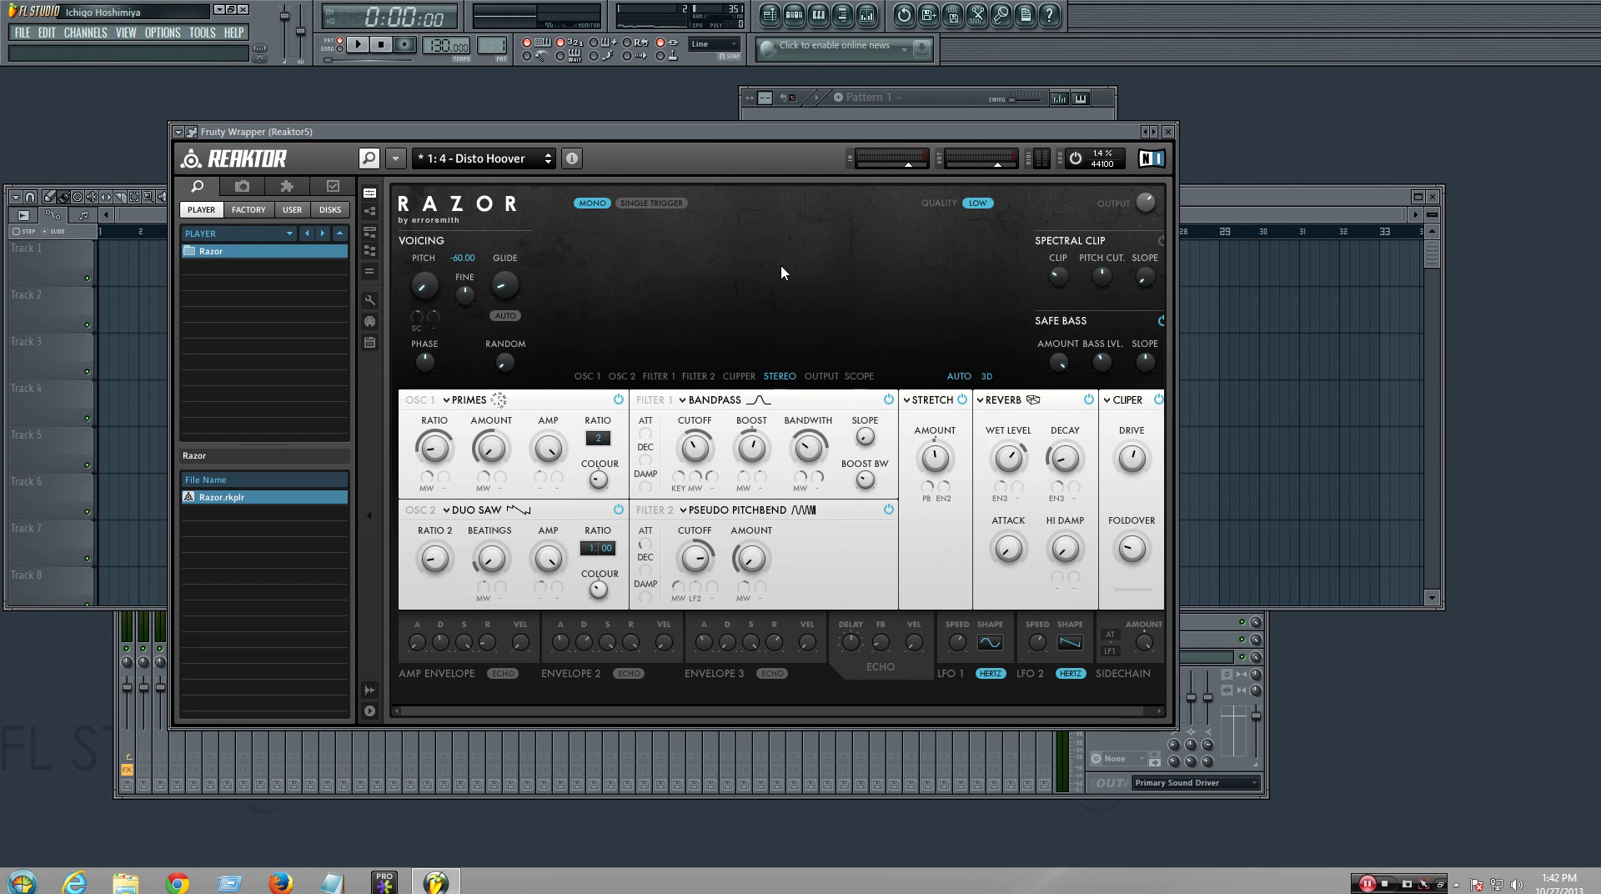
left_click(492, 158)
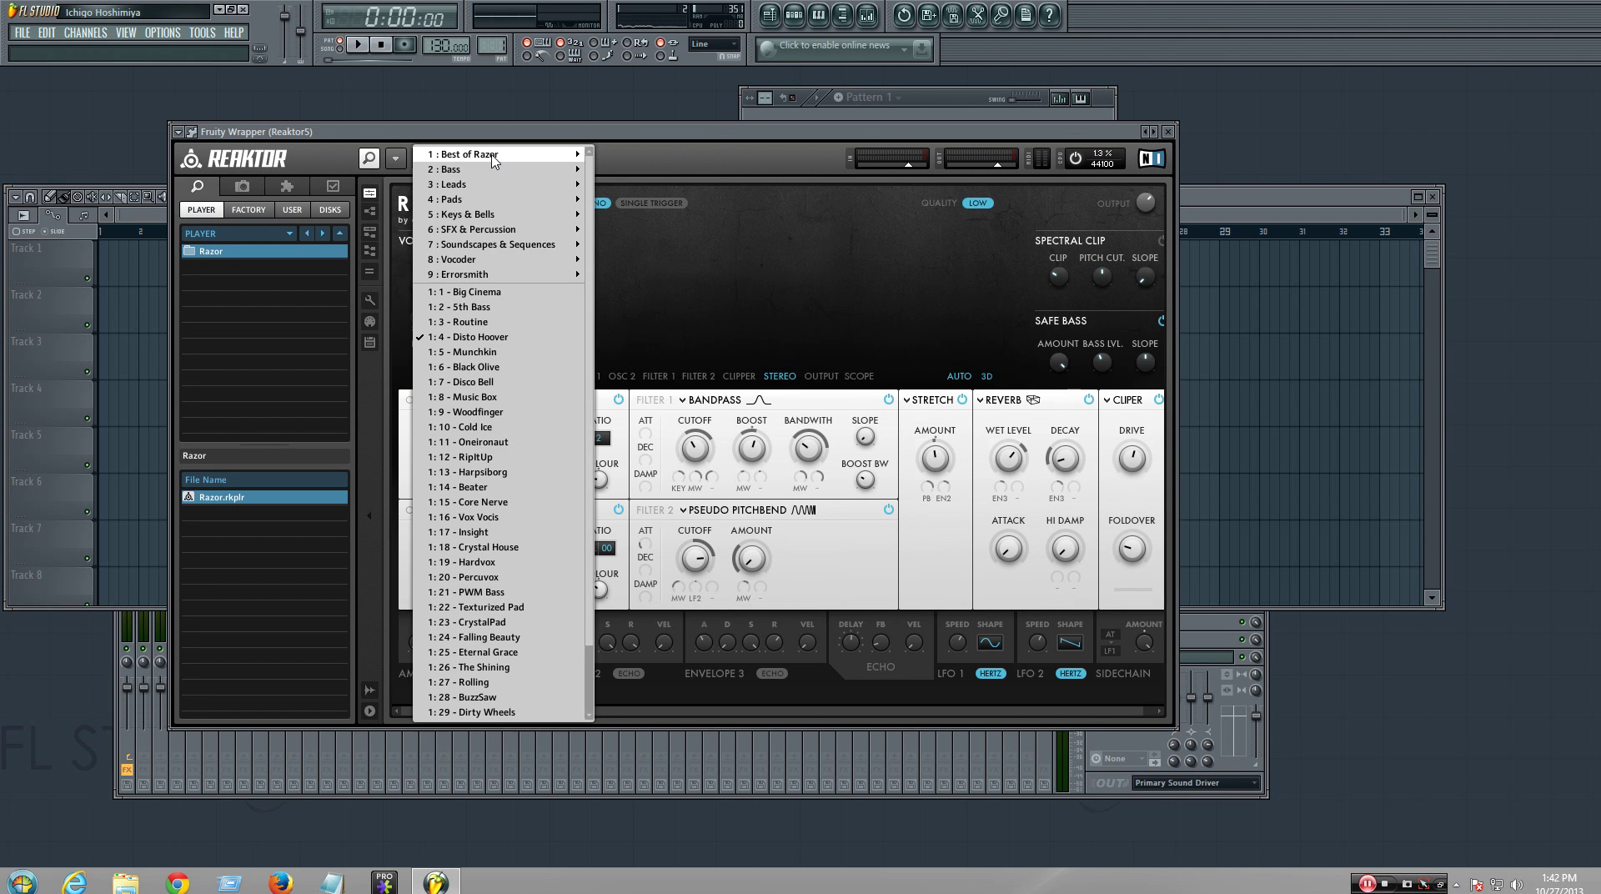
mouse_move(465, 157)
left_click(811, 319)
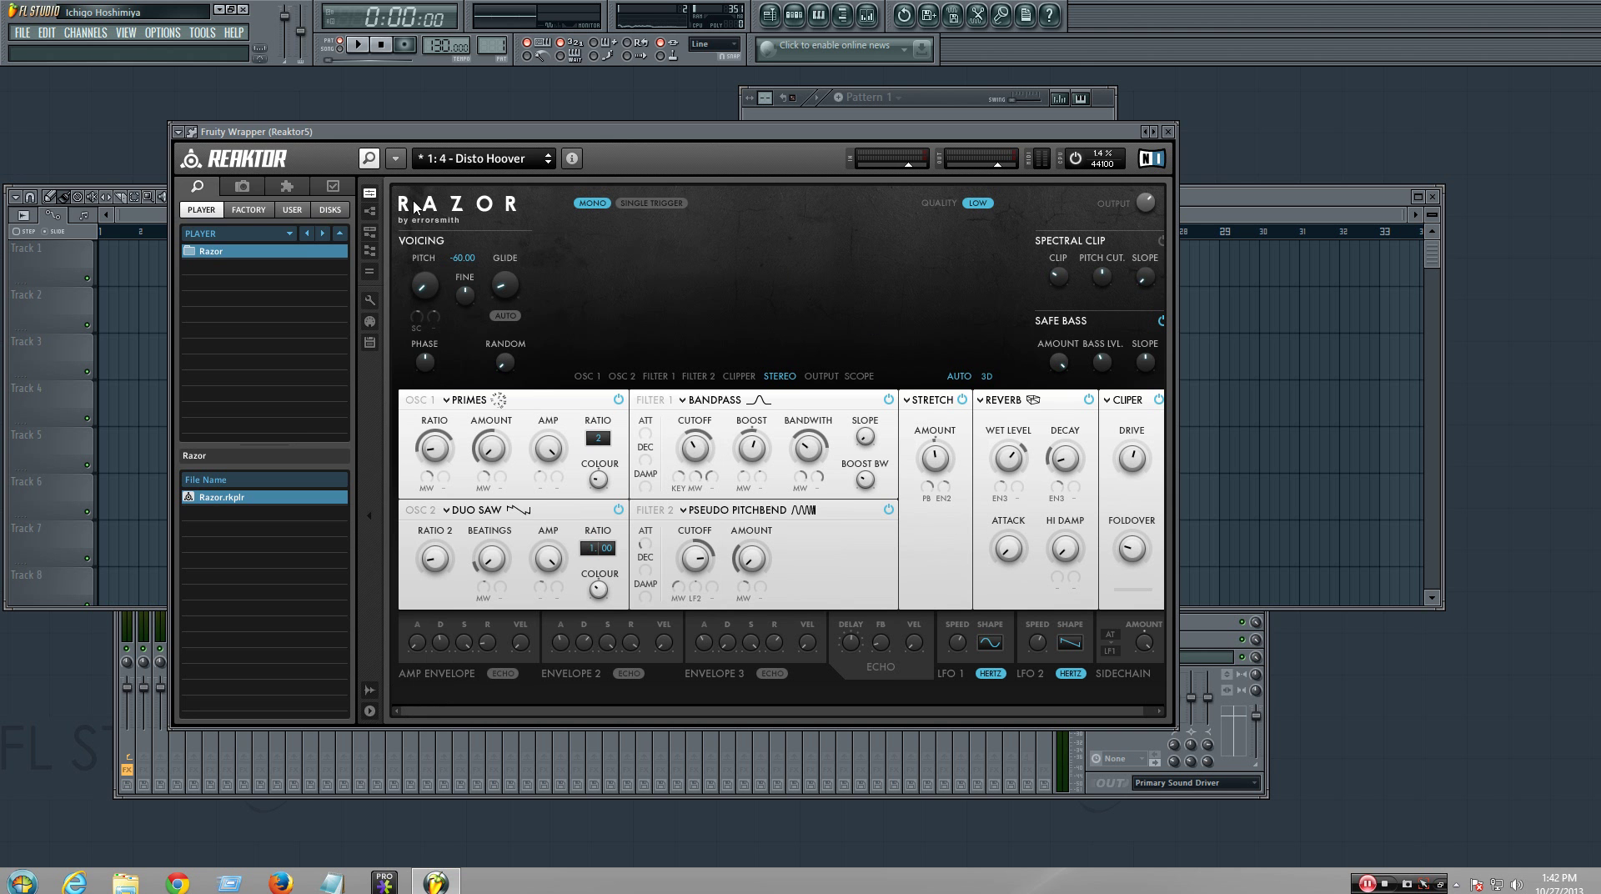
- Look up Reaktor5 in the full list of generator plugins and close the list without adding a channel
left_click(122, 38)
mouse_move(96, 36)
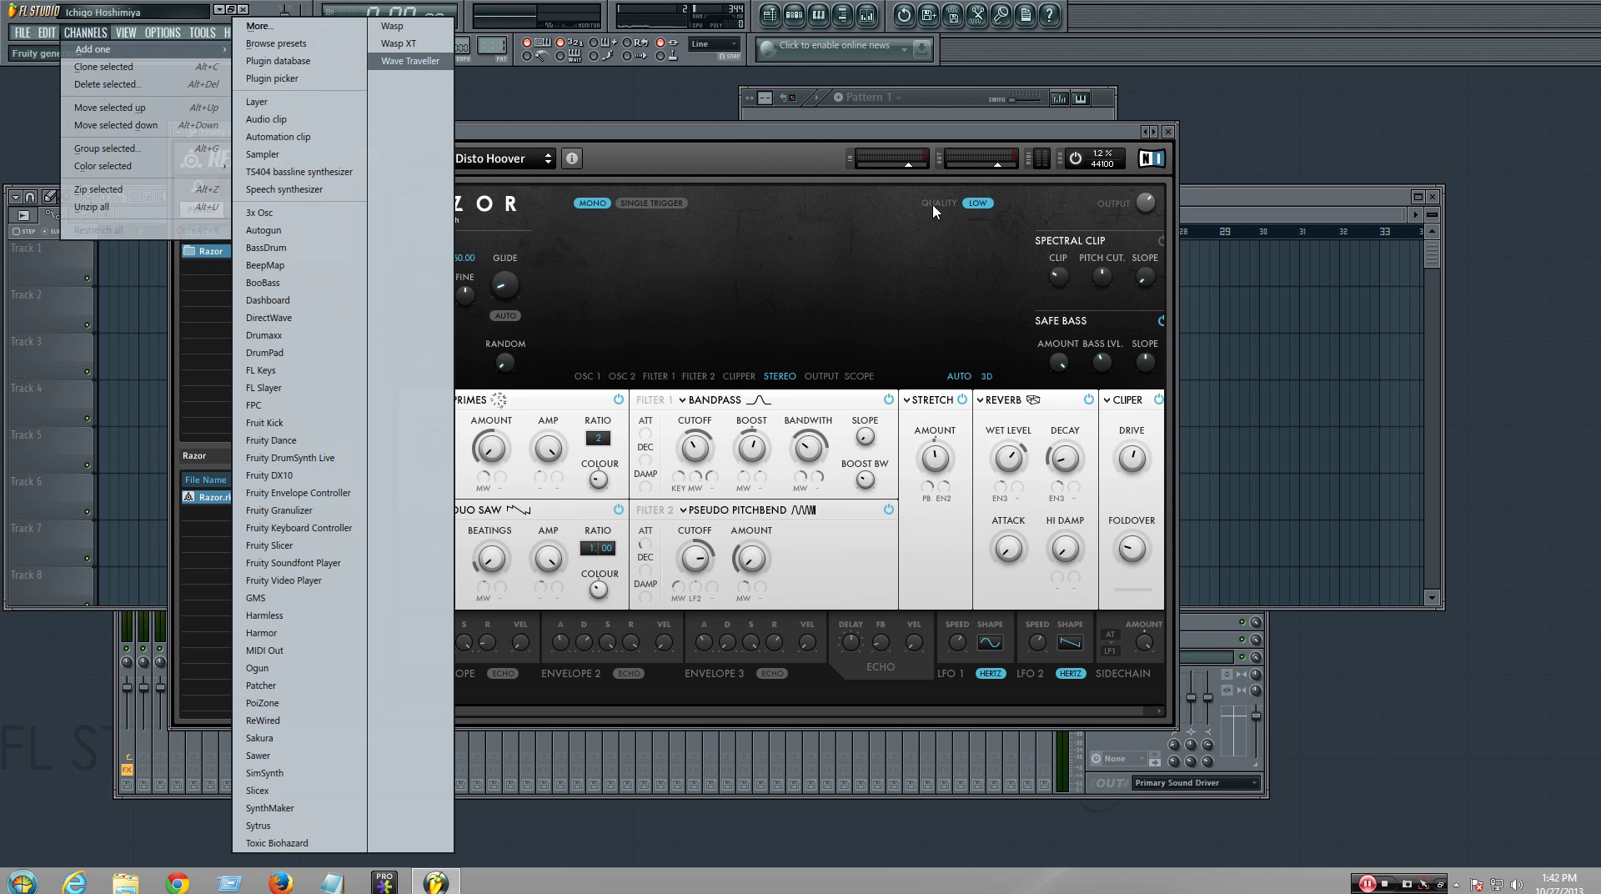
left_click(1179, 134)
left_click(125, 35)
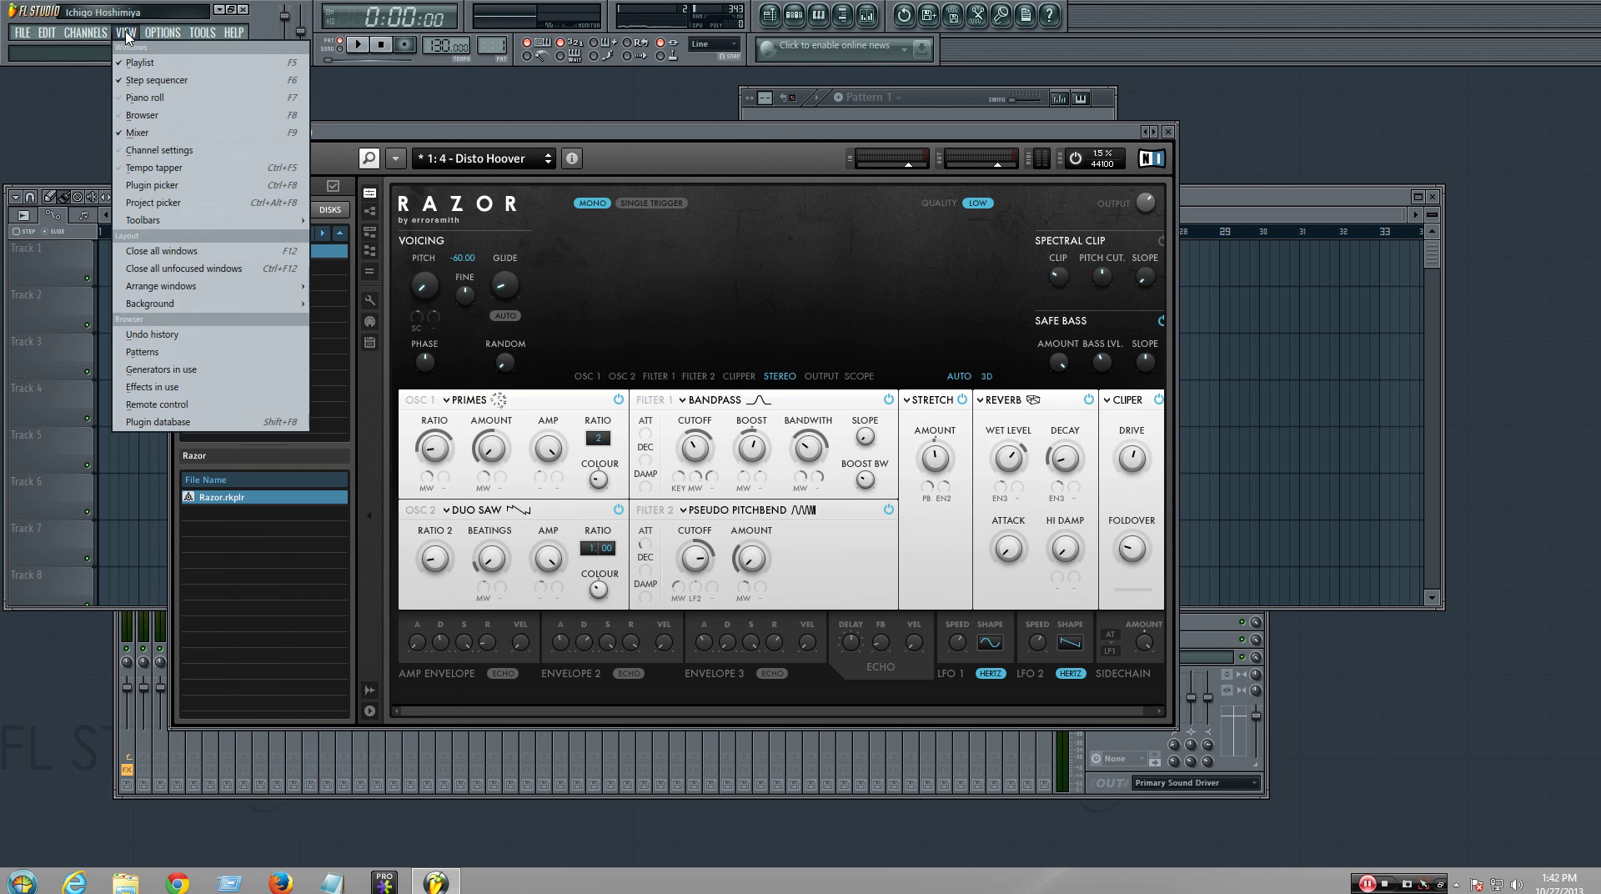
mouse_move(95, 35)
mouse_move(150, 50)
left_click(260, 26)
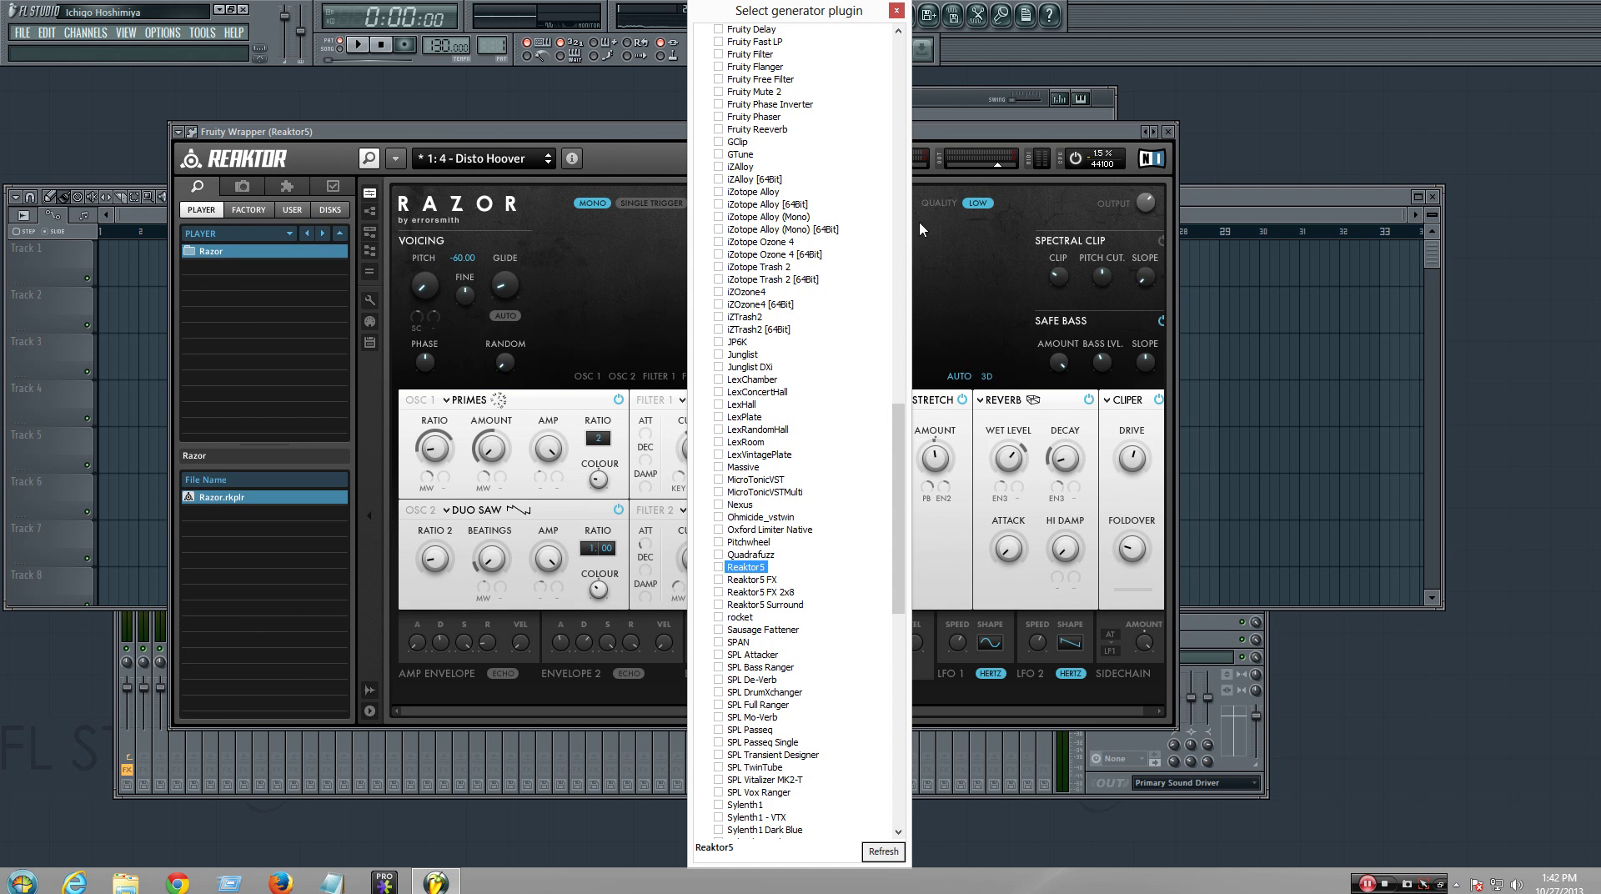
left_click(896, 10)
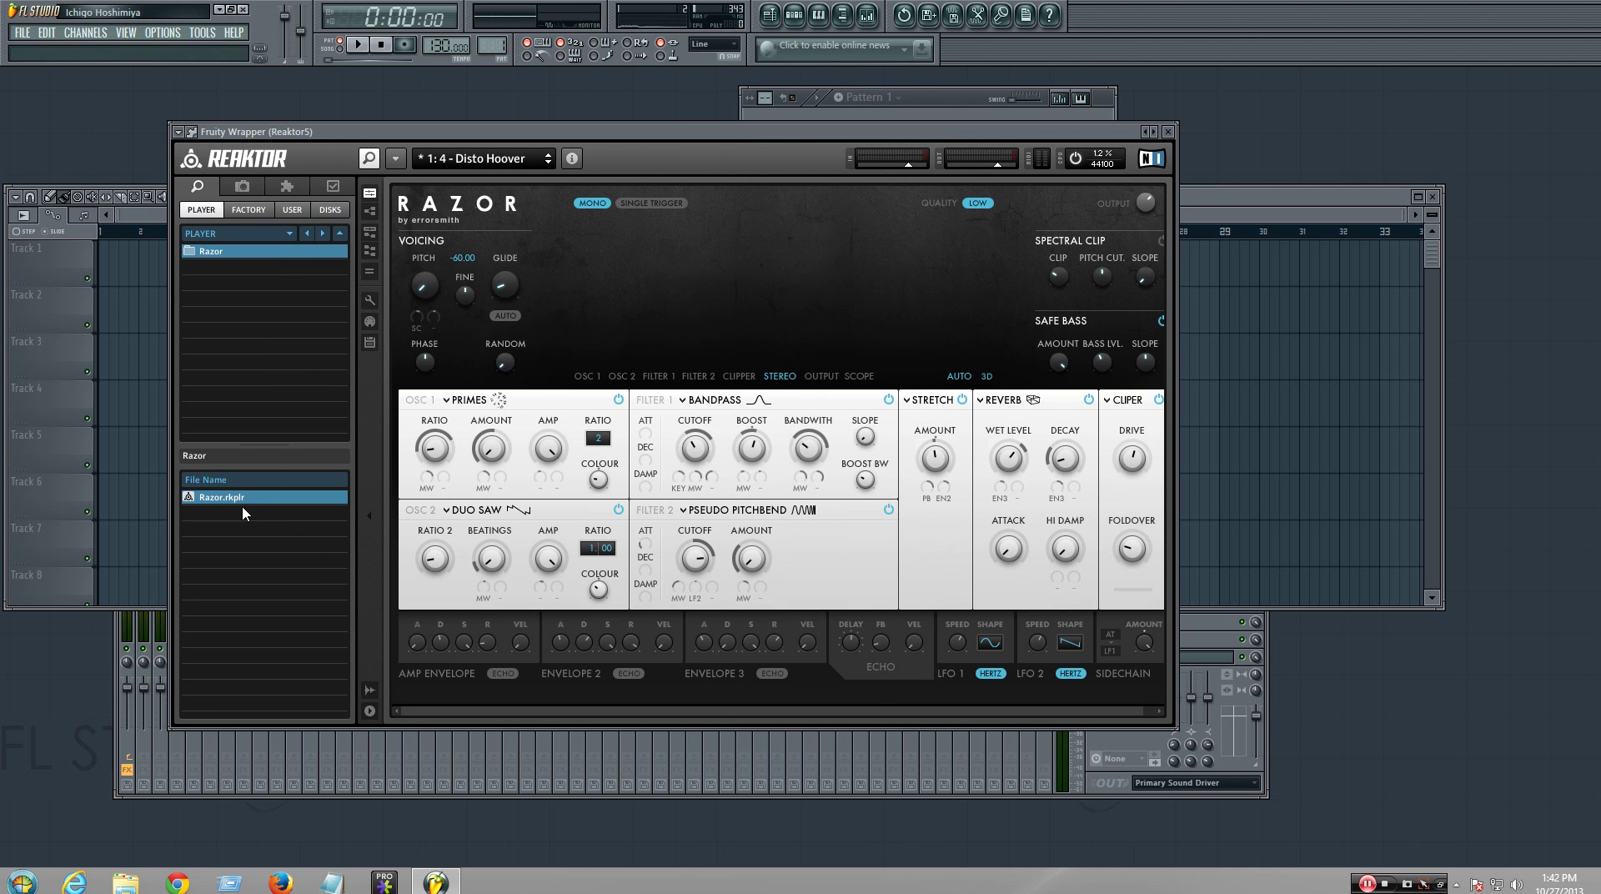
- Examine the Best of Razor presets and the type choices for both oscillators and both filters
left_click(495, 159)
mouse_move(506, 156)
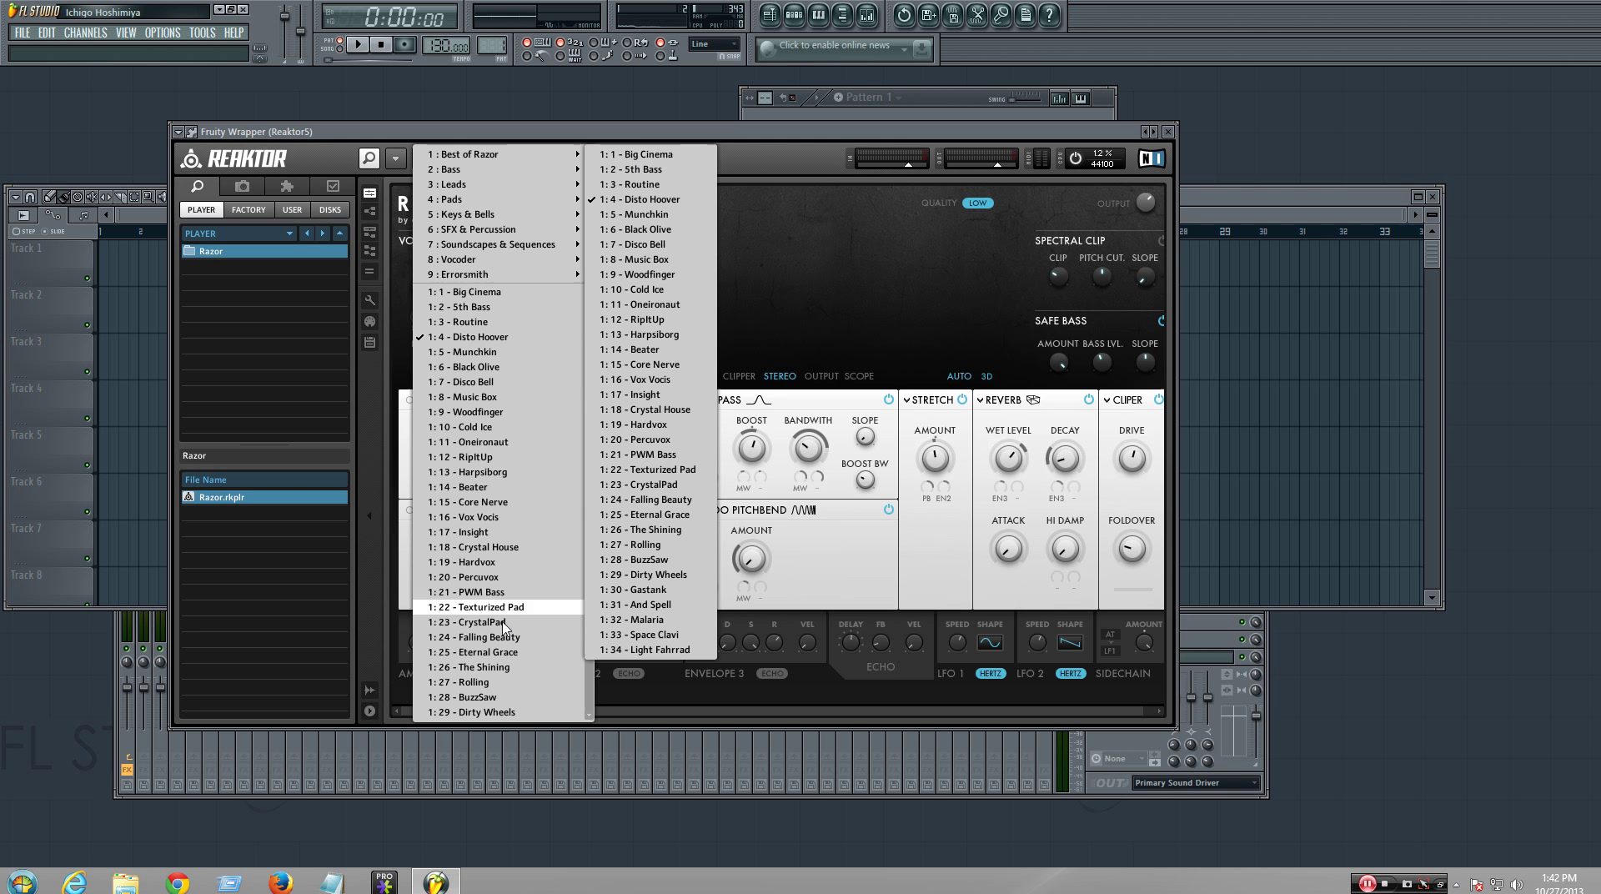
left_click(747, 288)
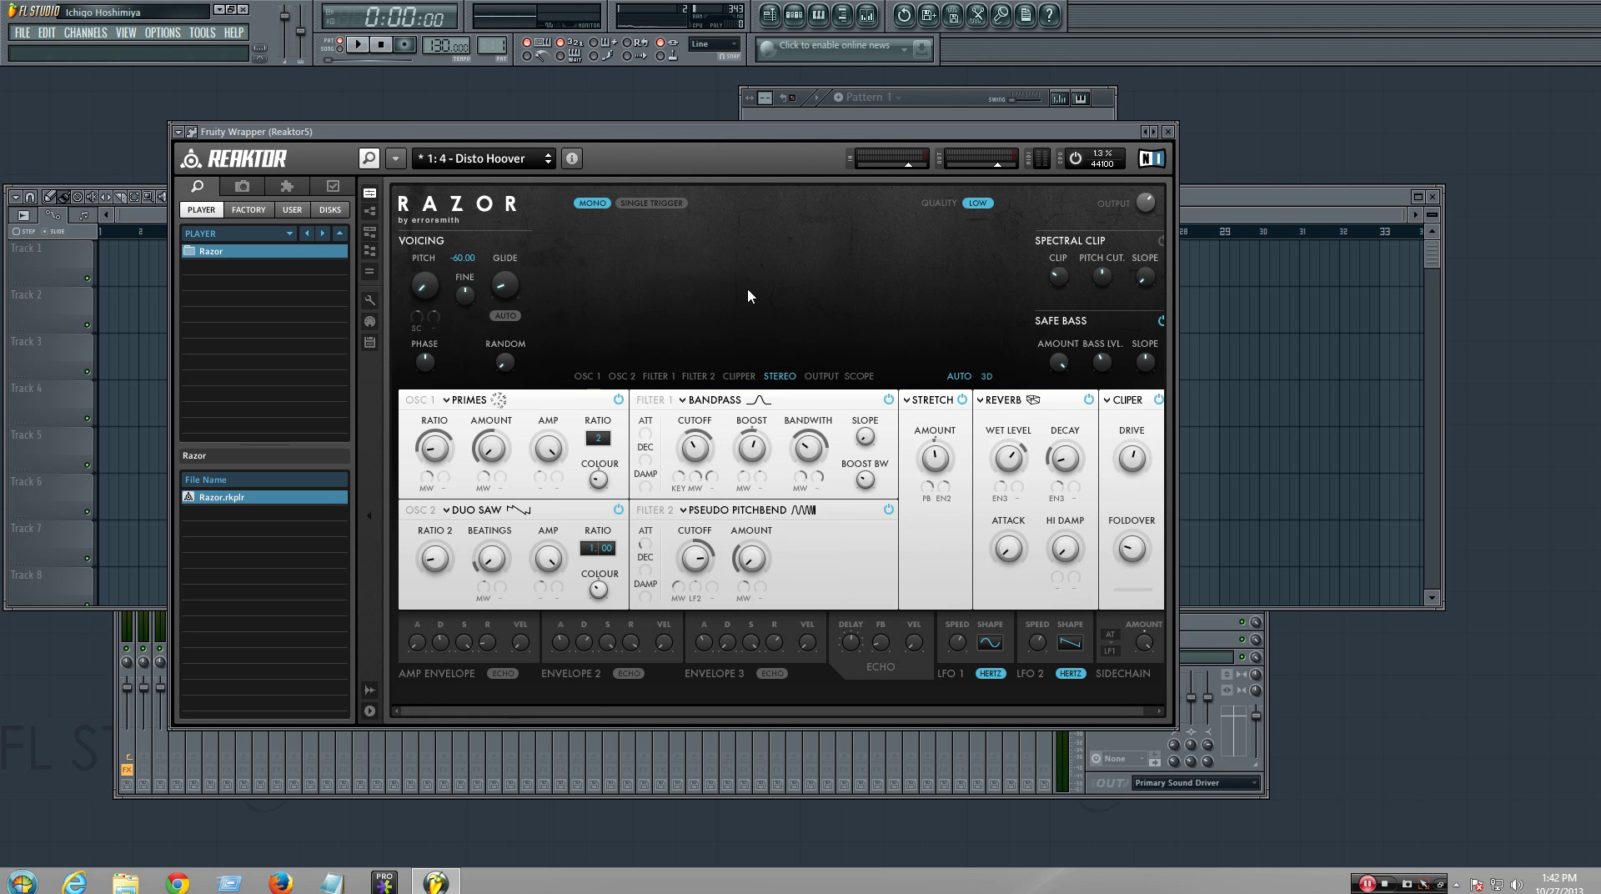
left_click(615, 377)
left_click(591, 377)
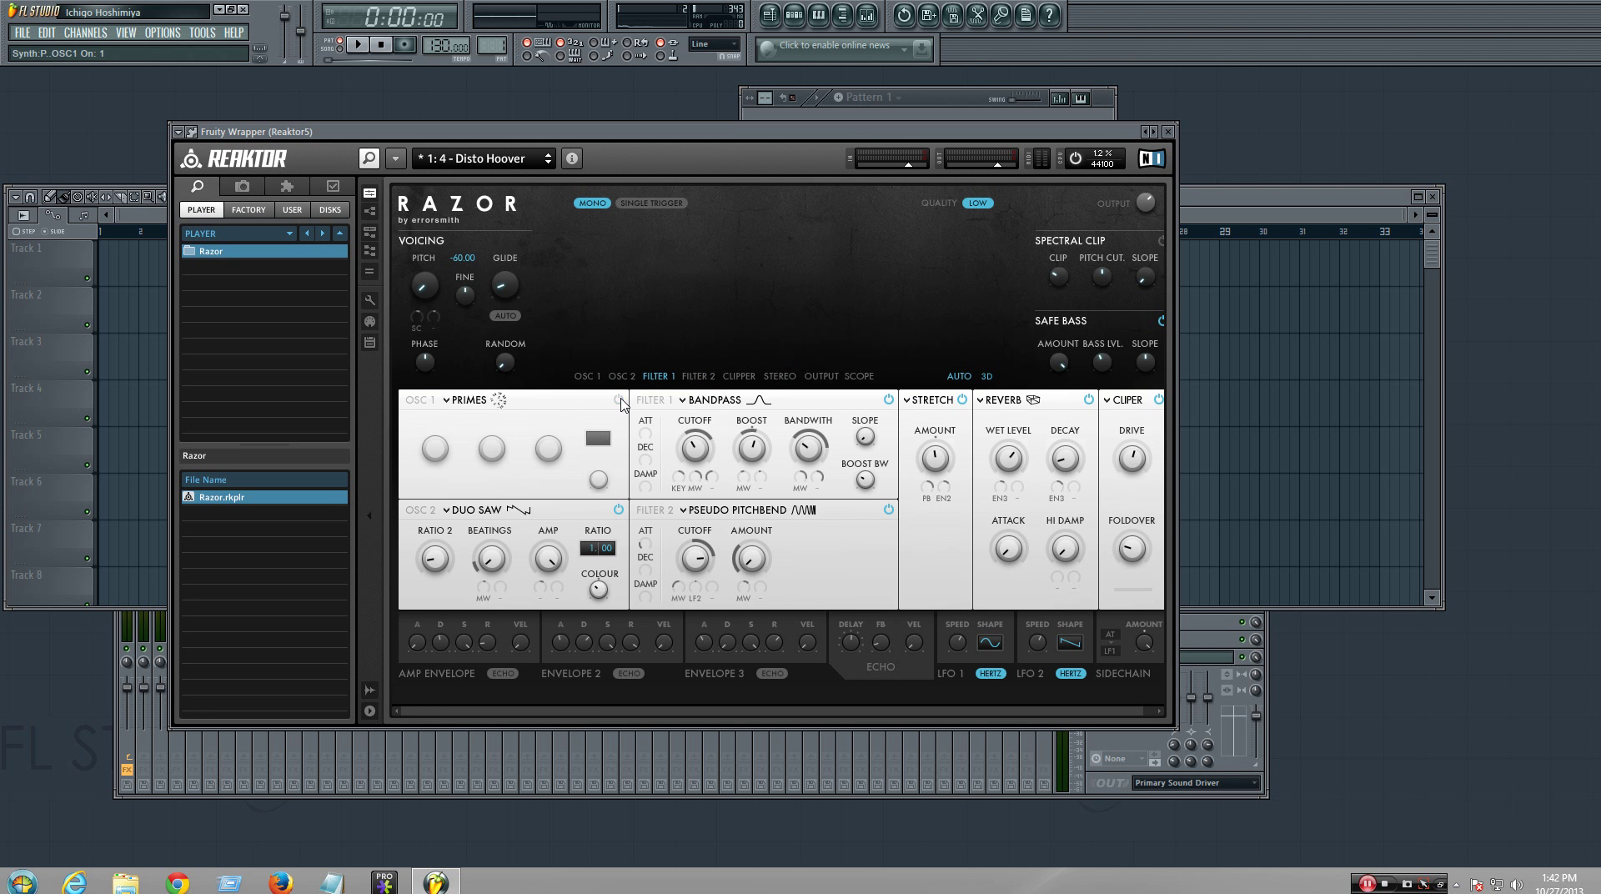
left_click(448, 400)
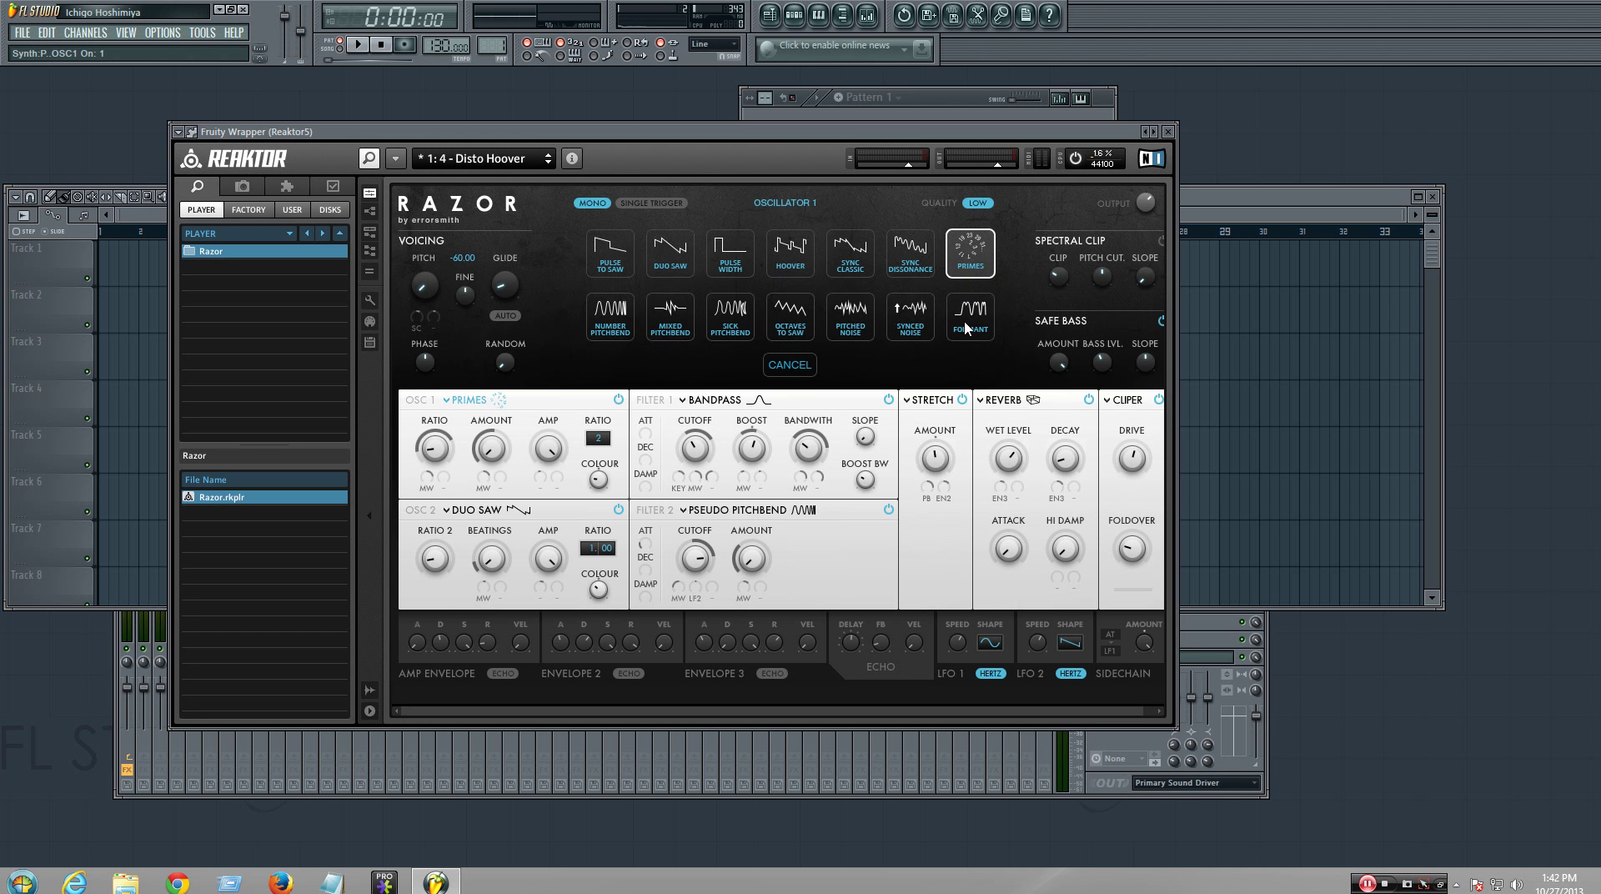
left_click(427, 511)
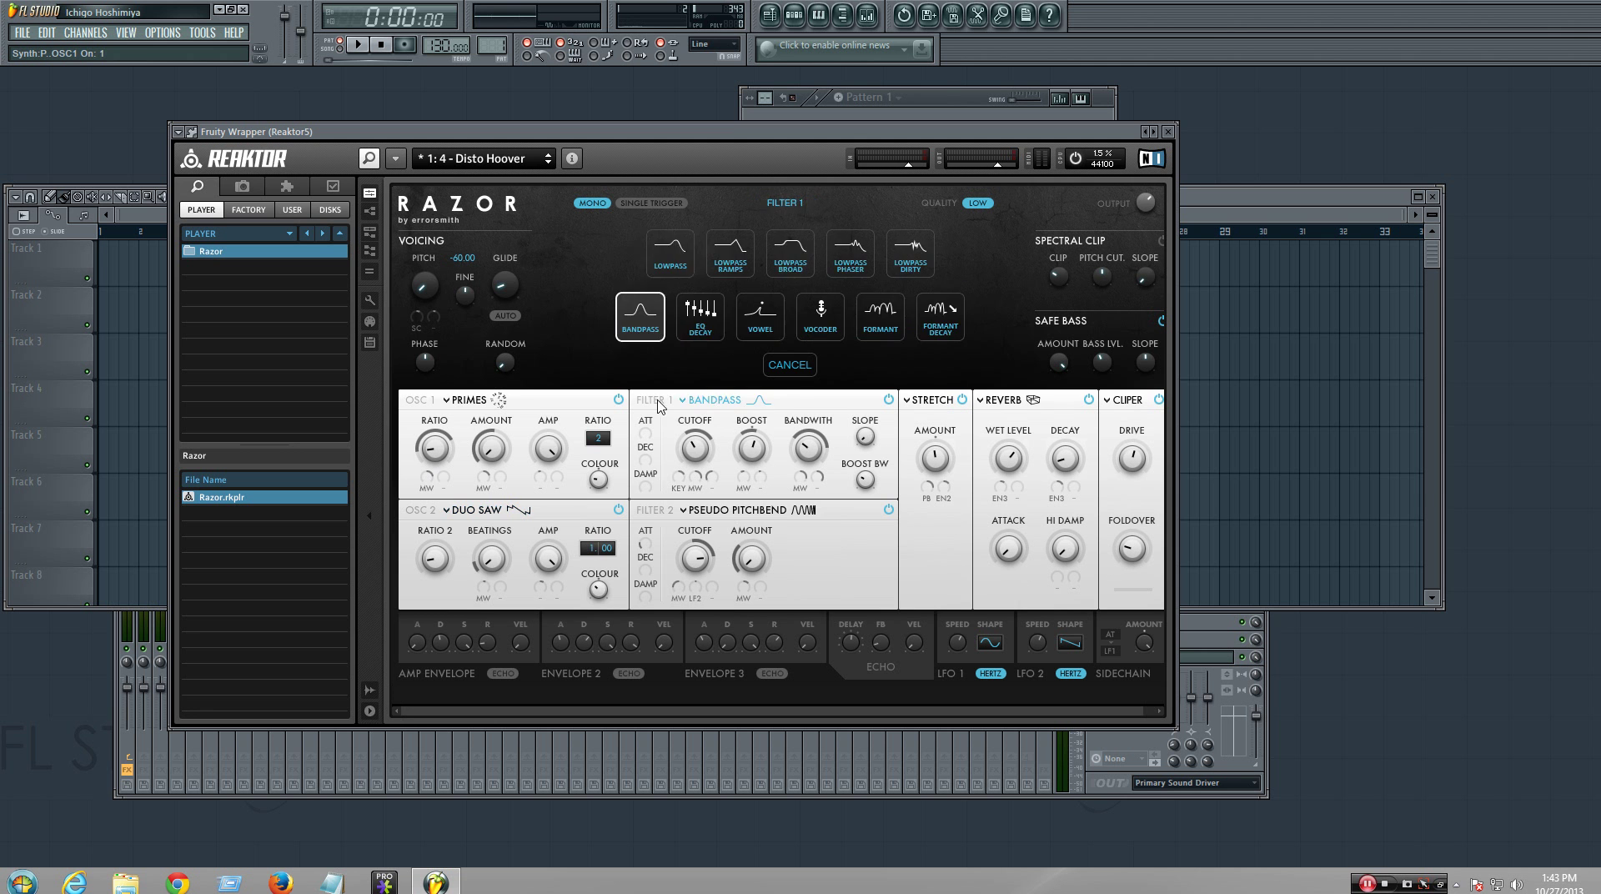
left_click(713, 400)
left_click(722, 510)
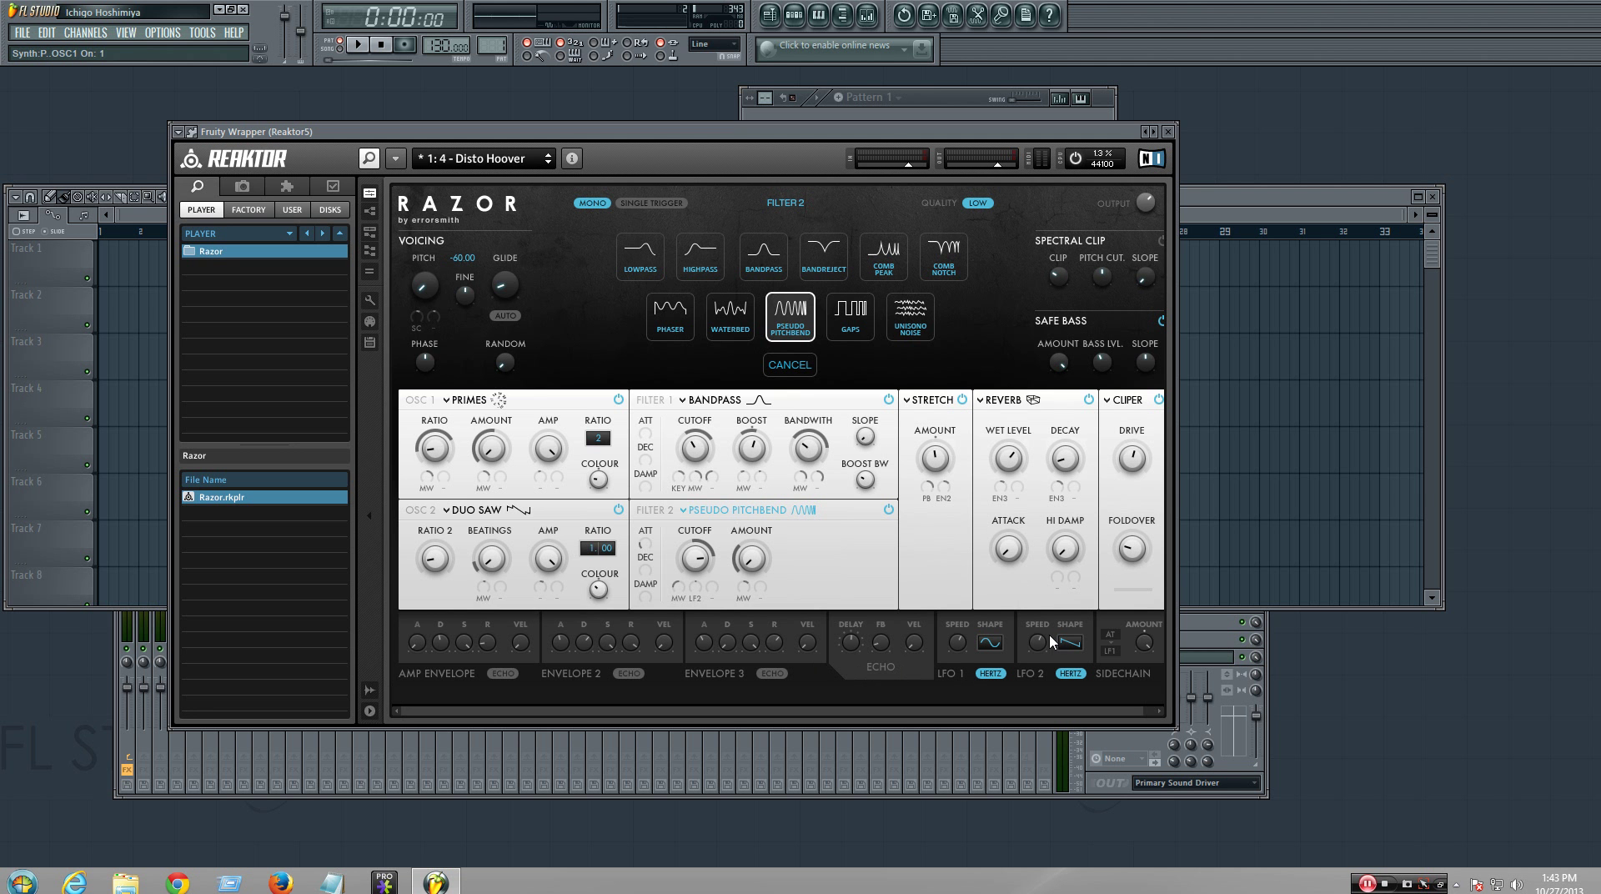
- Load the Disto Hoover preset from the Best of Razor bank
left_click(511, 160)
mouse_move(531, 165)
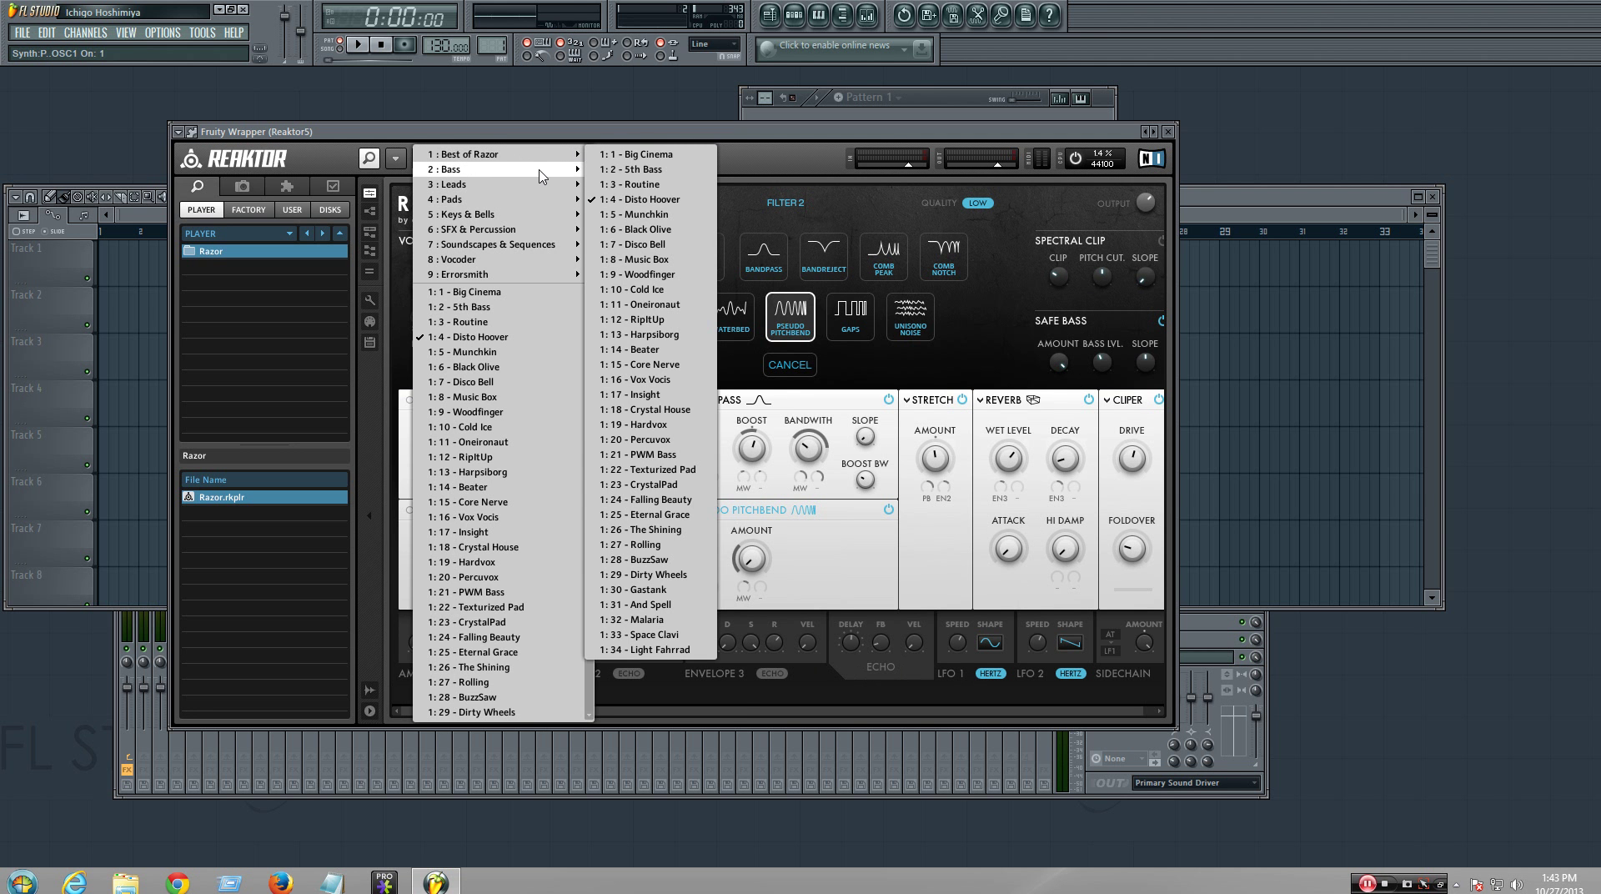
left_click(681, 204)
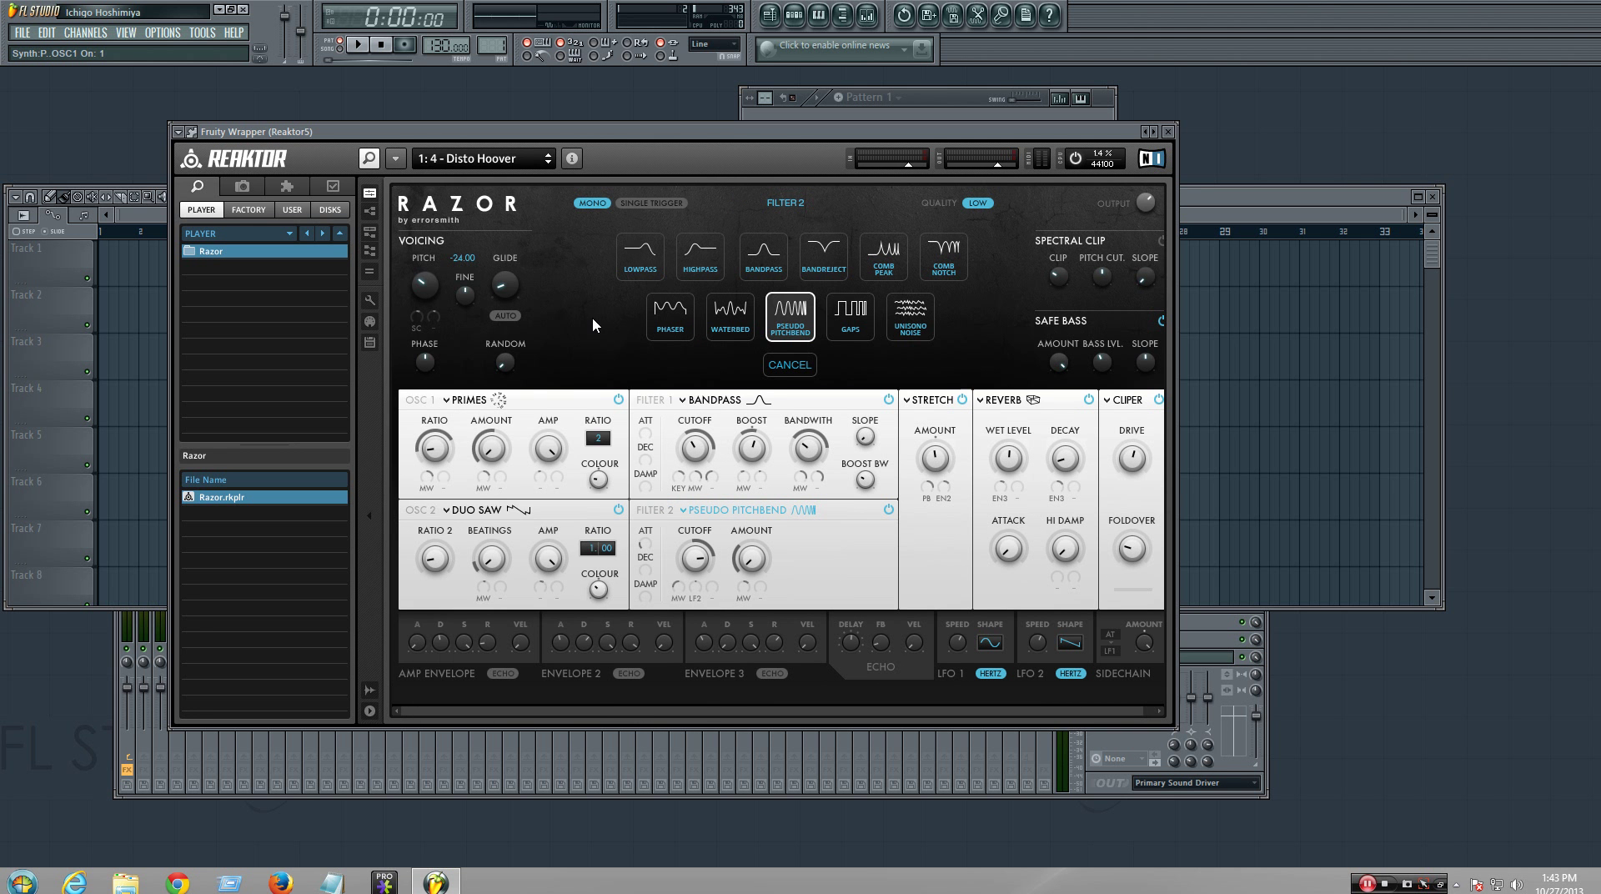
left_click(520, 160)
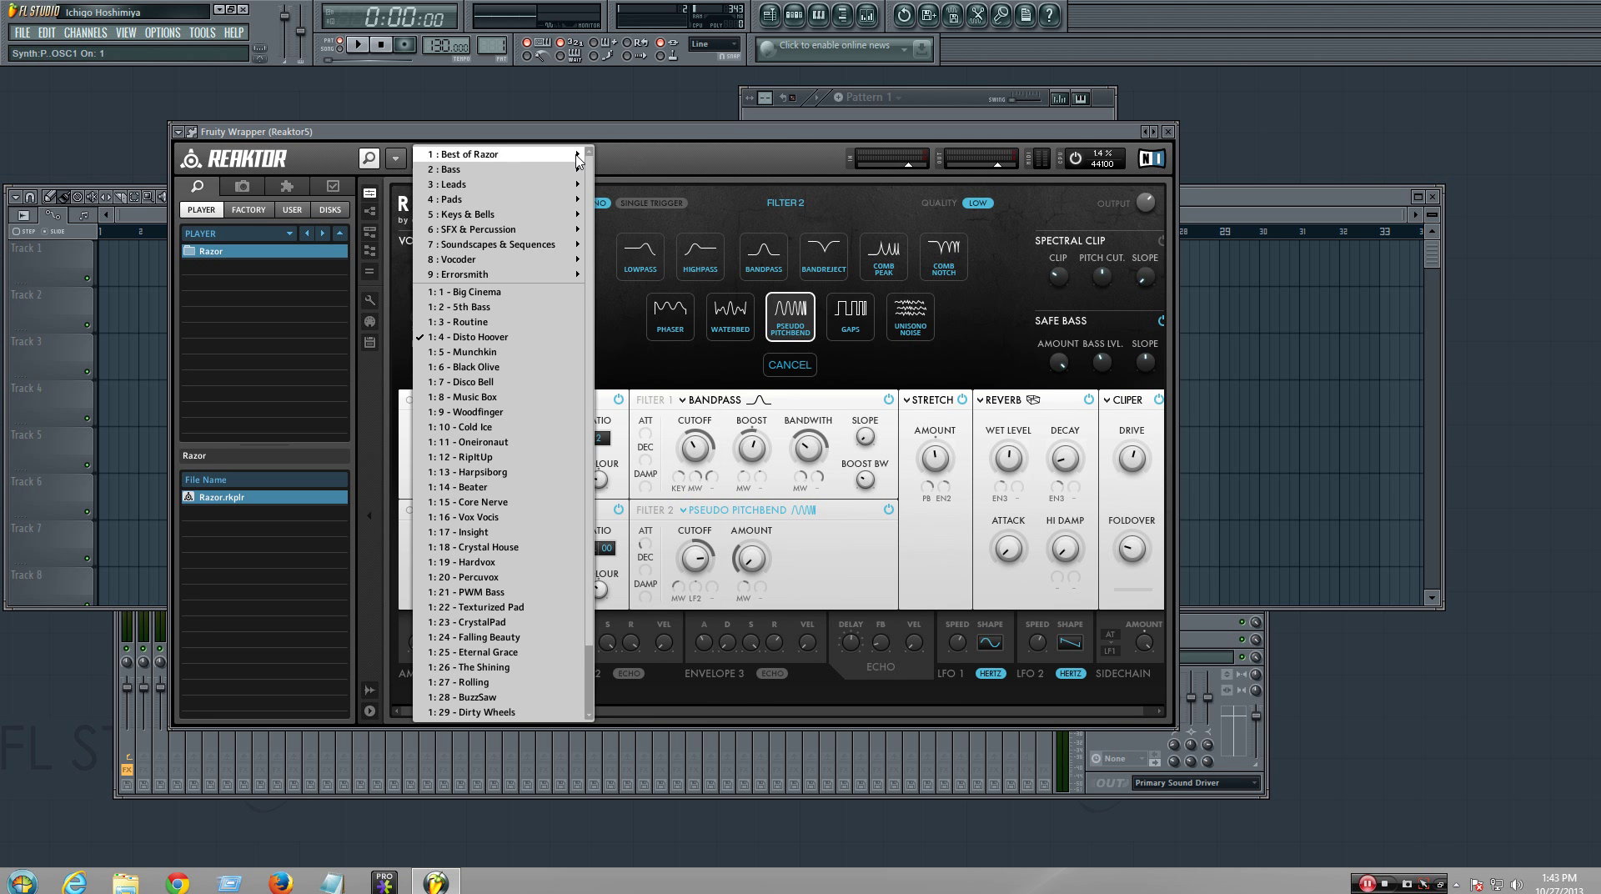
left_click(619, 159)
left_click(519, 160)
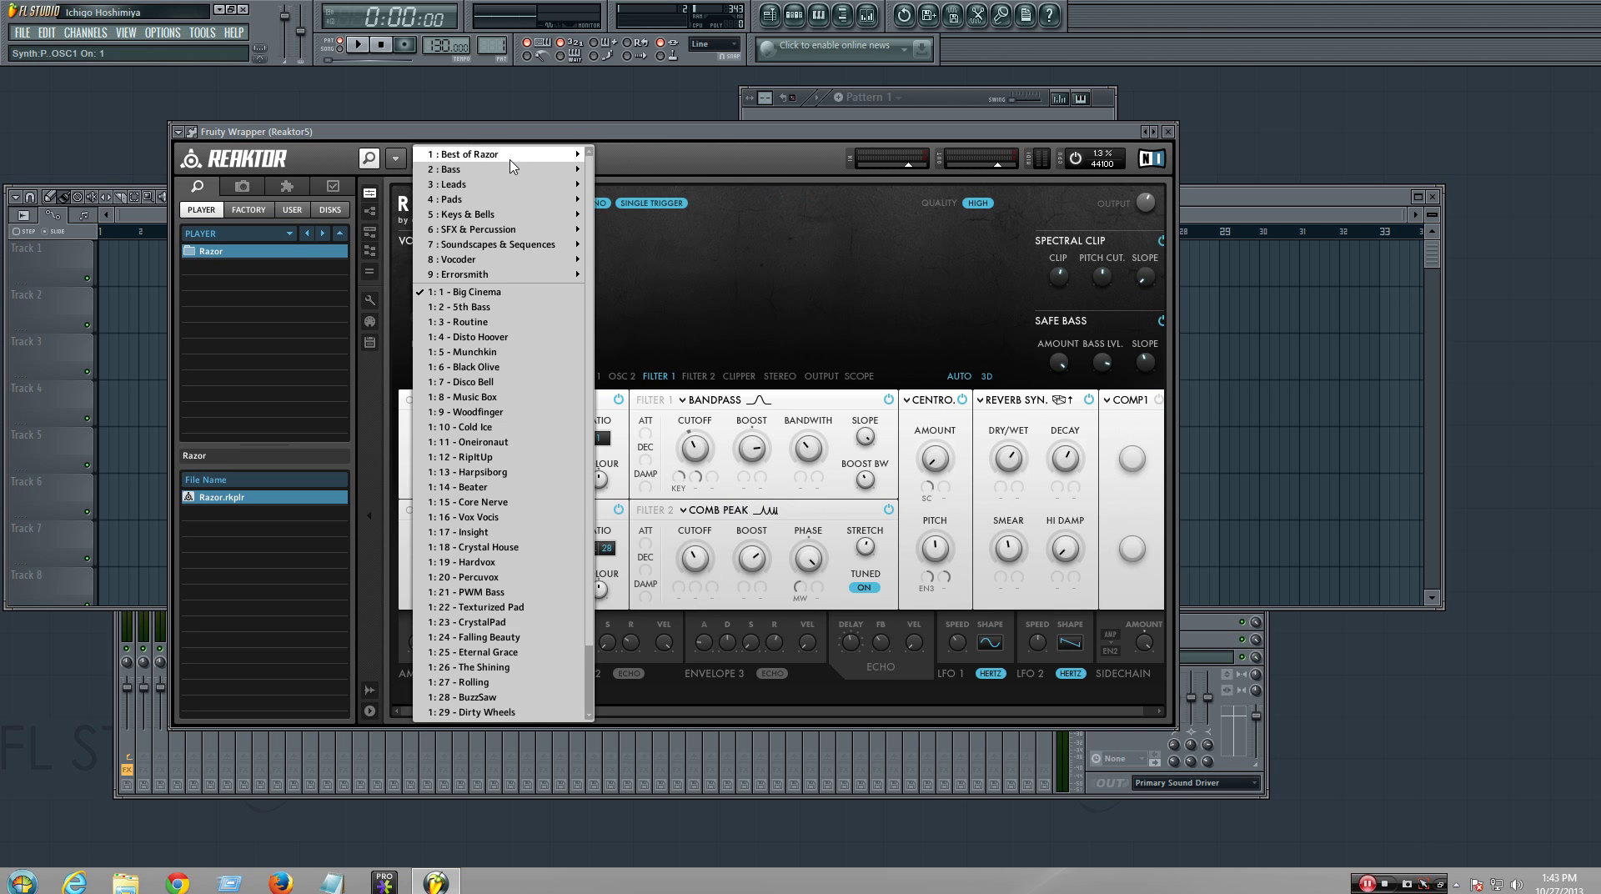
mouse_move(519, 160)
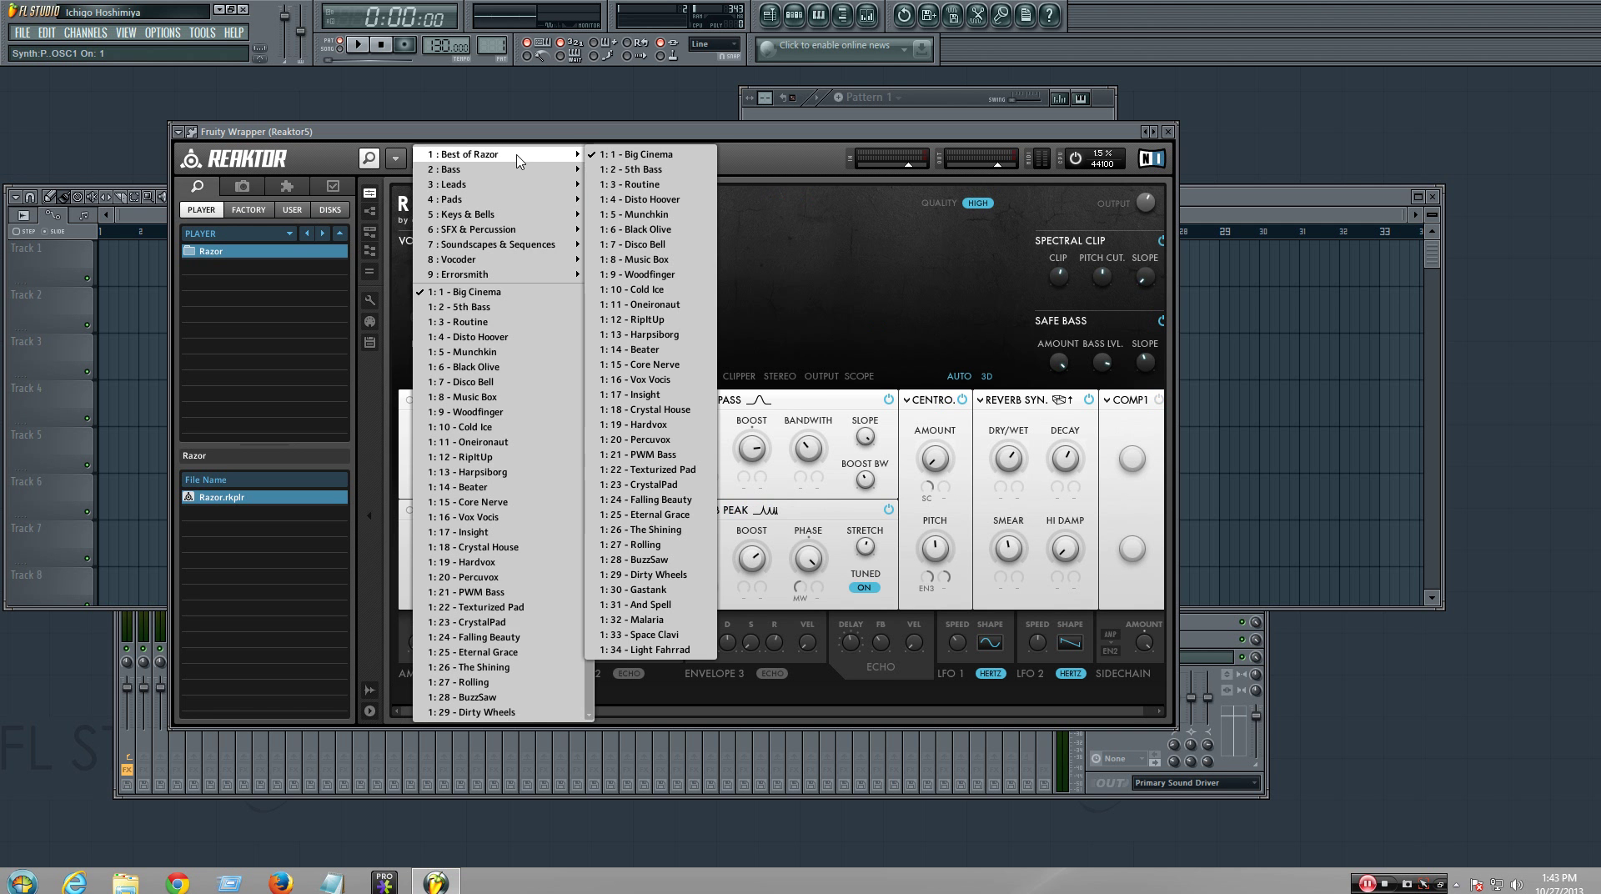
left_click(670, 200)
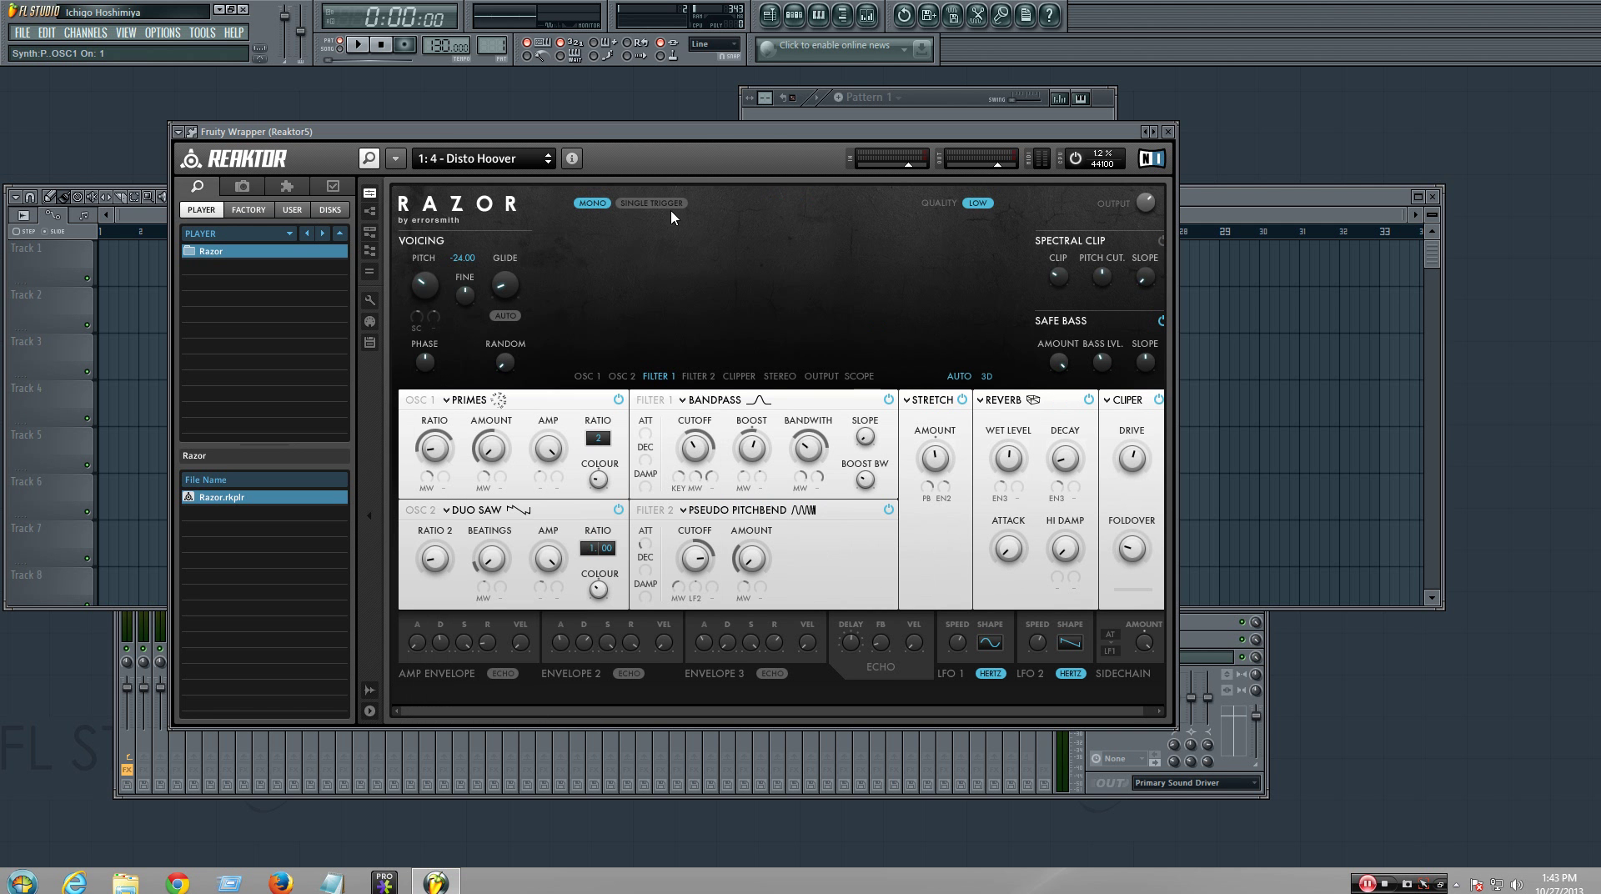
left_click(191, 132)
left_click(217, 150)
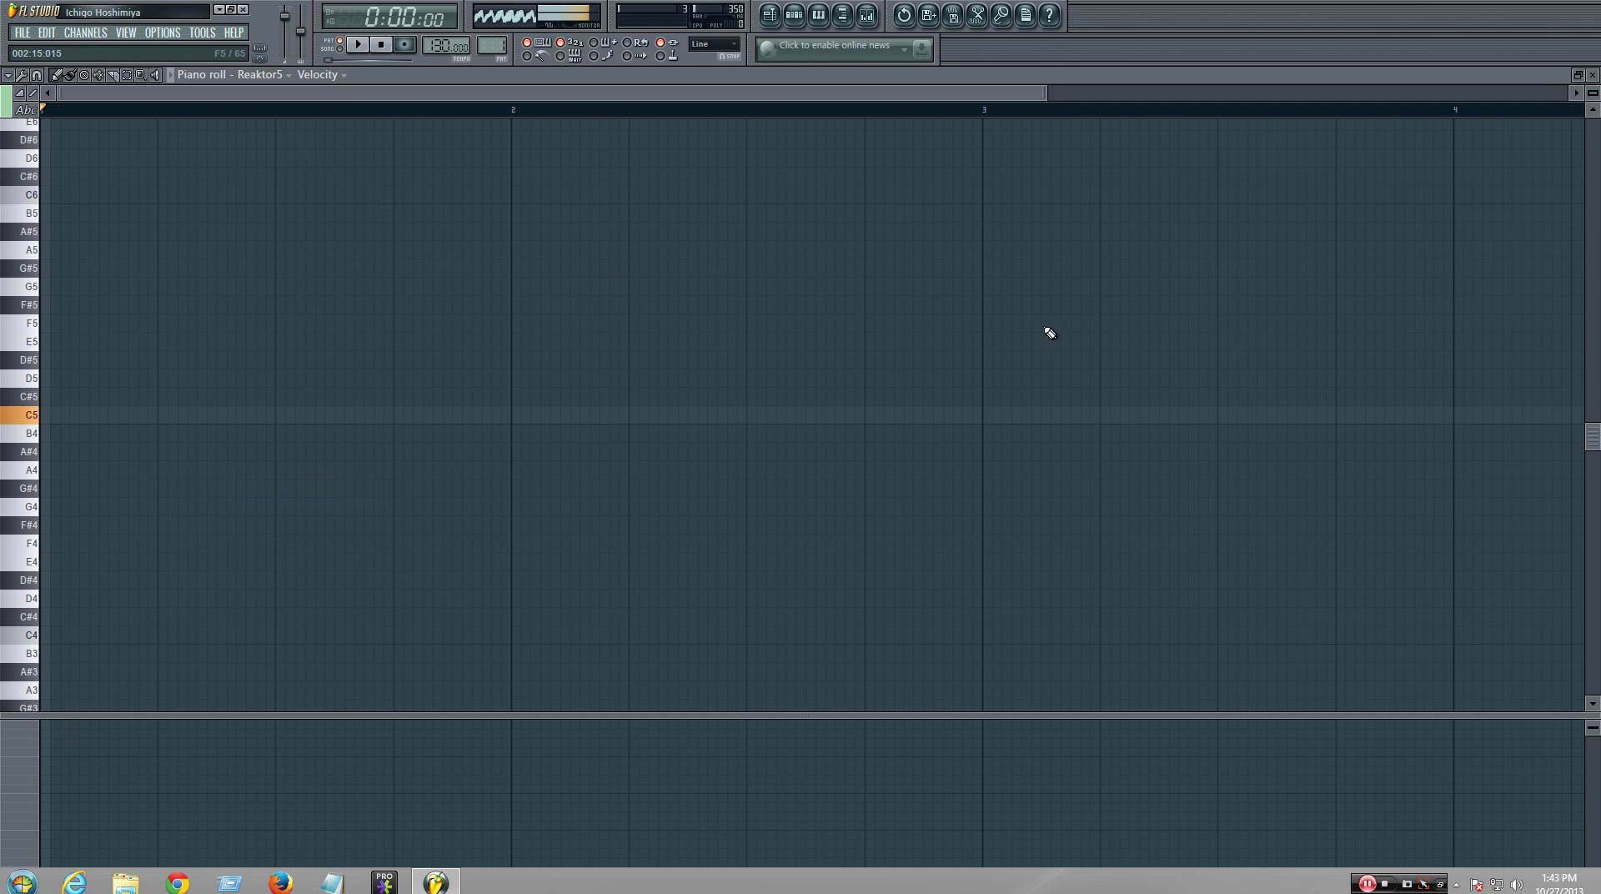
left_click(1591, 76)
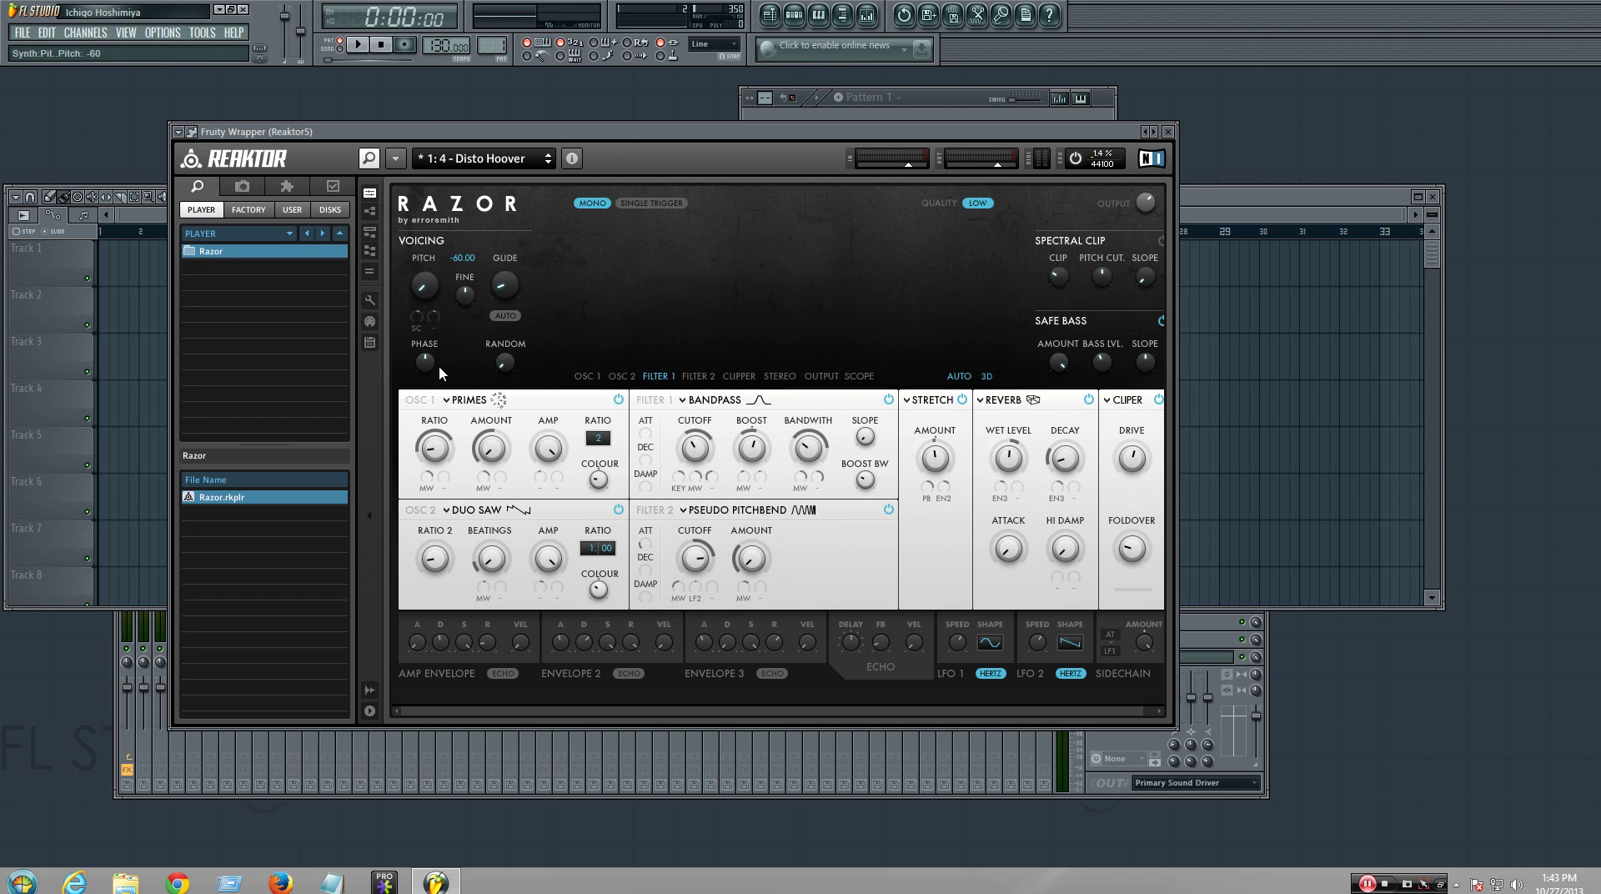
- While auditioning C5, shape the patch with voicing pitch -60, stretch amount -6 and reverb wet level -11.5
key("q")
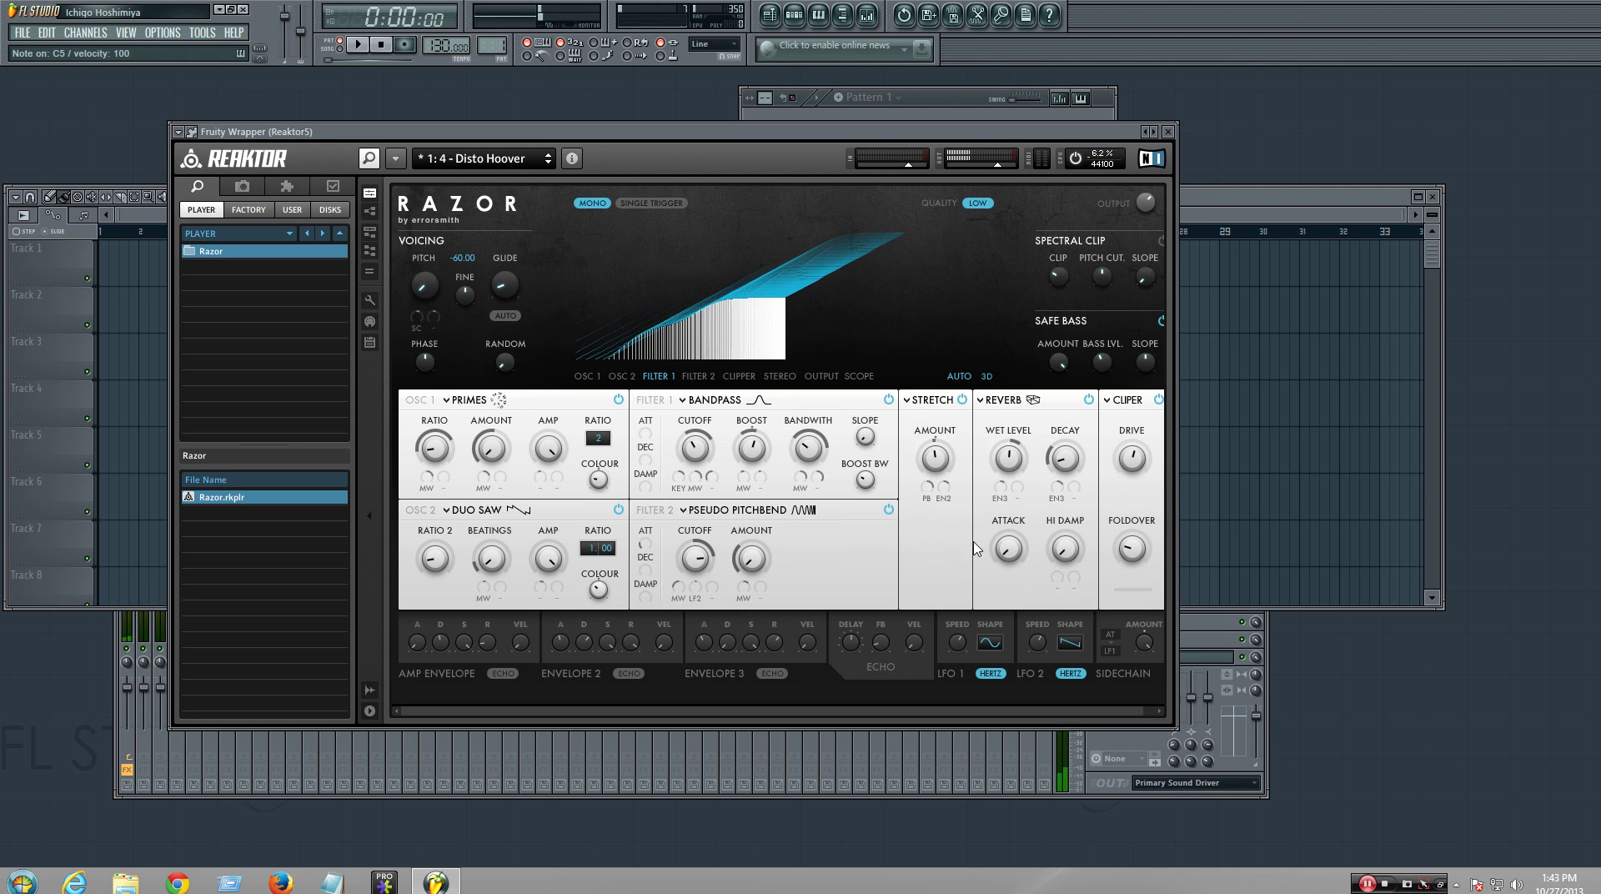
mouse_move(939, 468)
left_mouse_down()
mouse_move(944, 501)
mouse_move(935, 460)
left_mouse_up()
key("q")
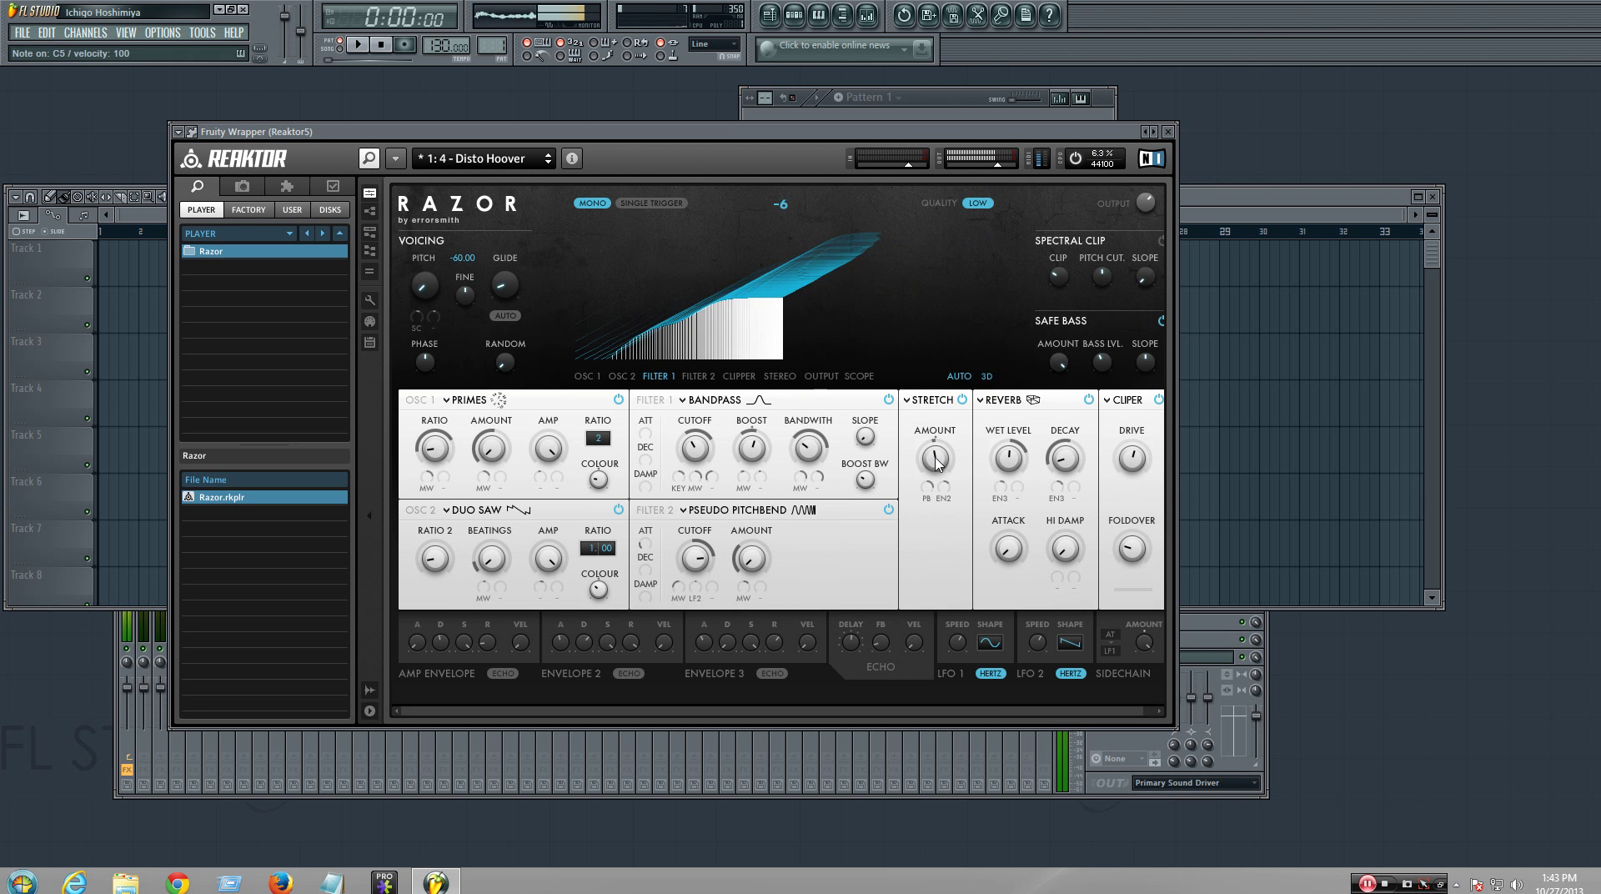
mouse_move(1016, 464)
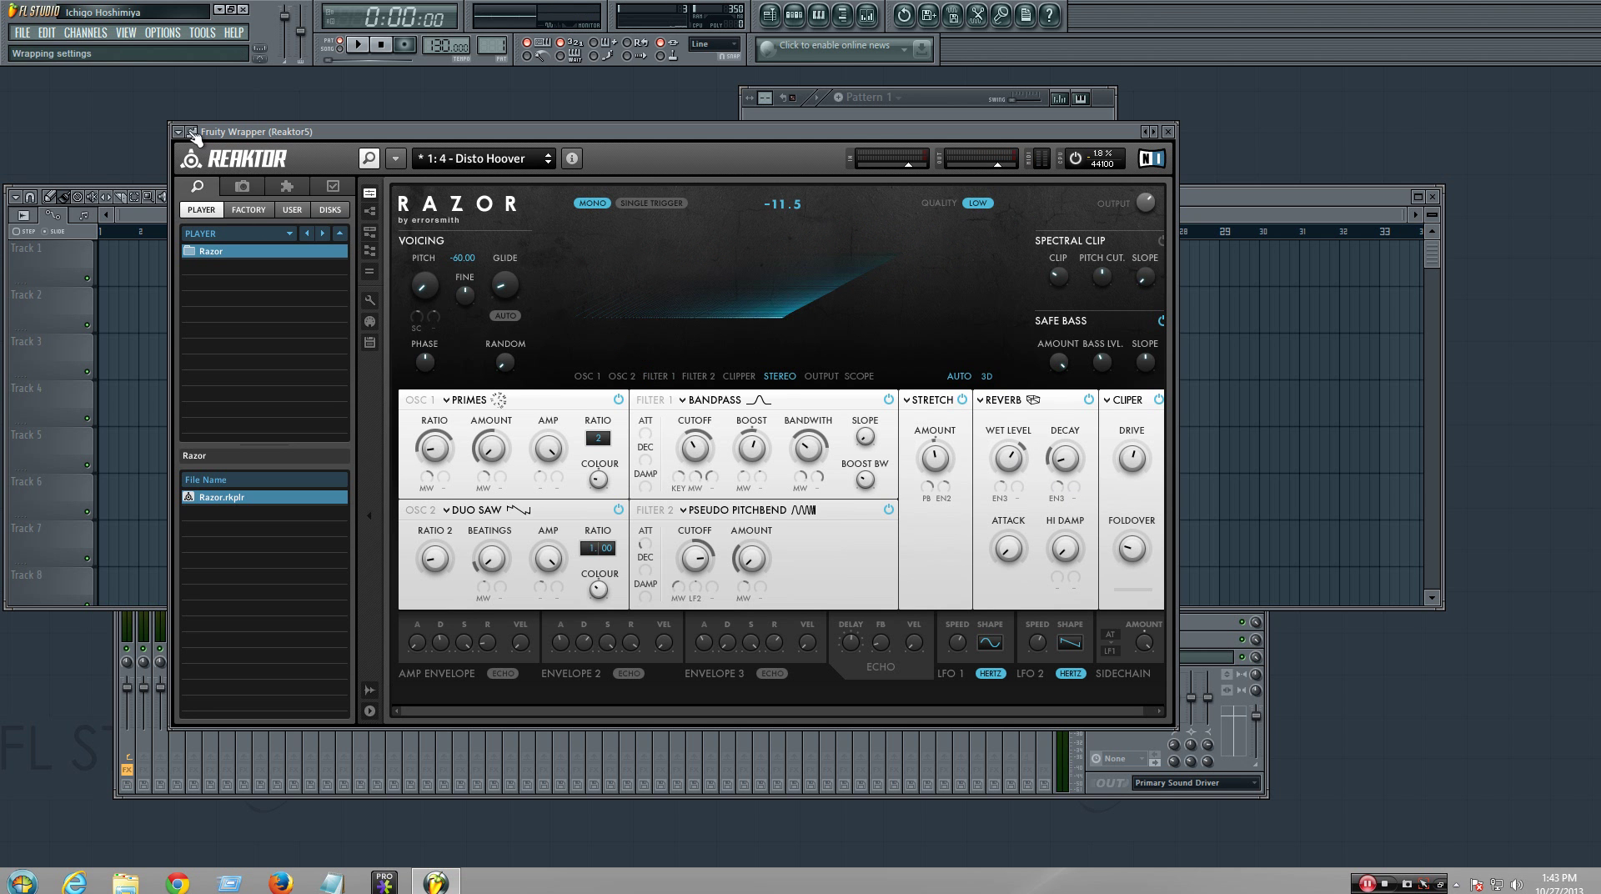
left_click_drag(427, 292, 450, 431)
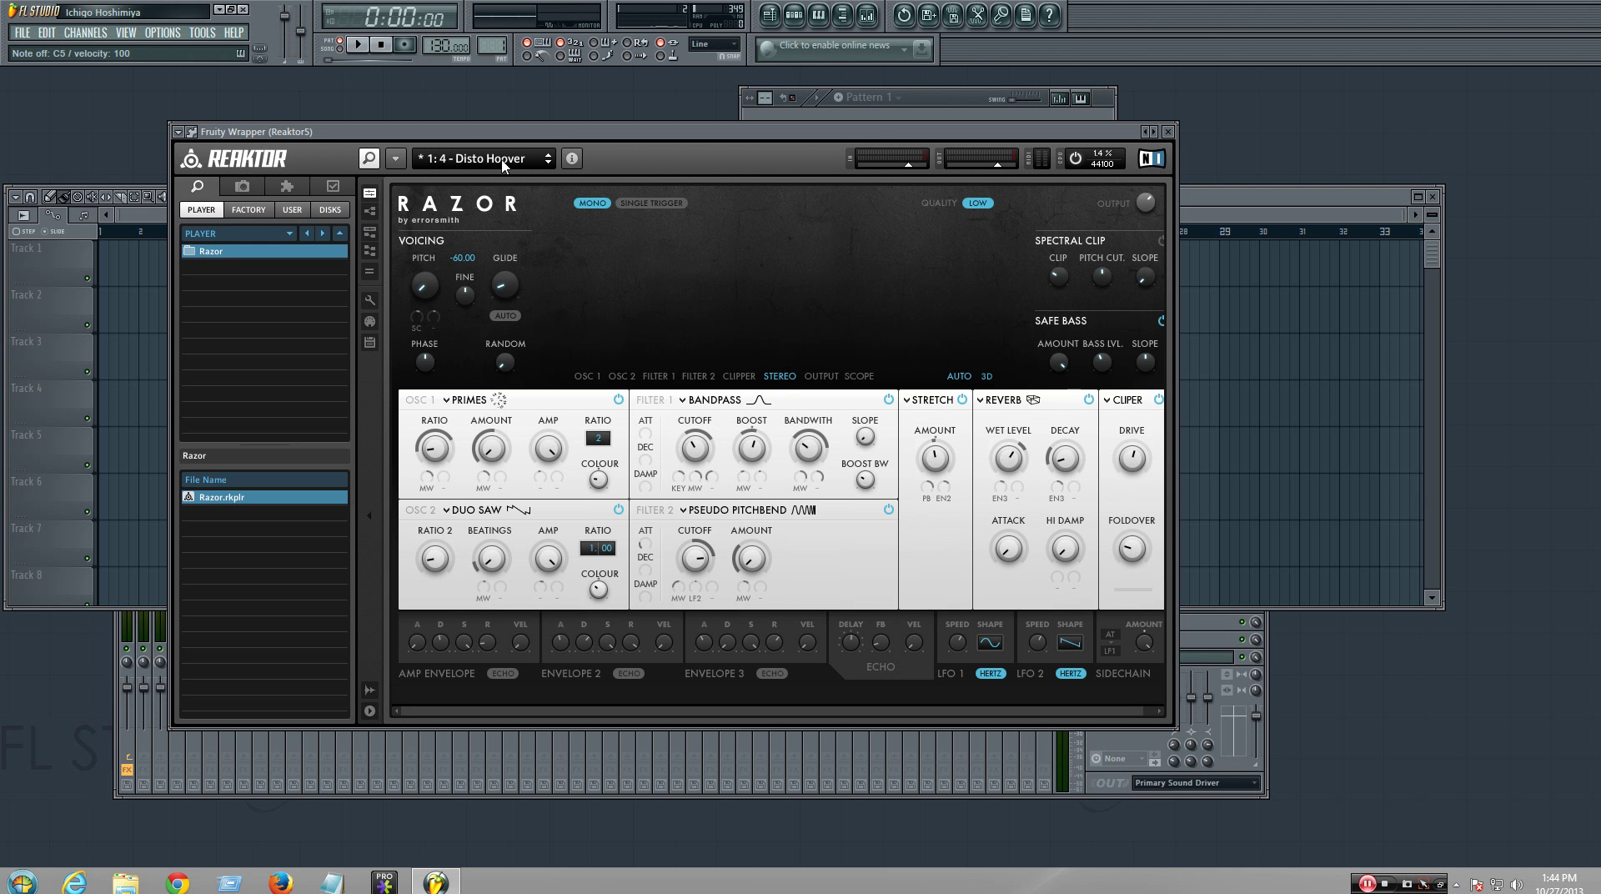
- In the Reaktor5 piano roll, place C5 notes on all four beats of bar 1, extending the last to the bar's end, and audition them
left_click(179, 131)
left_click(202, 403)
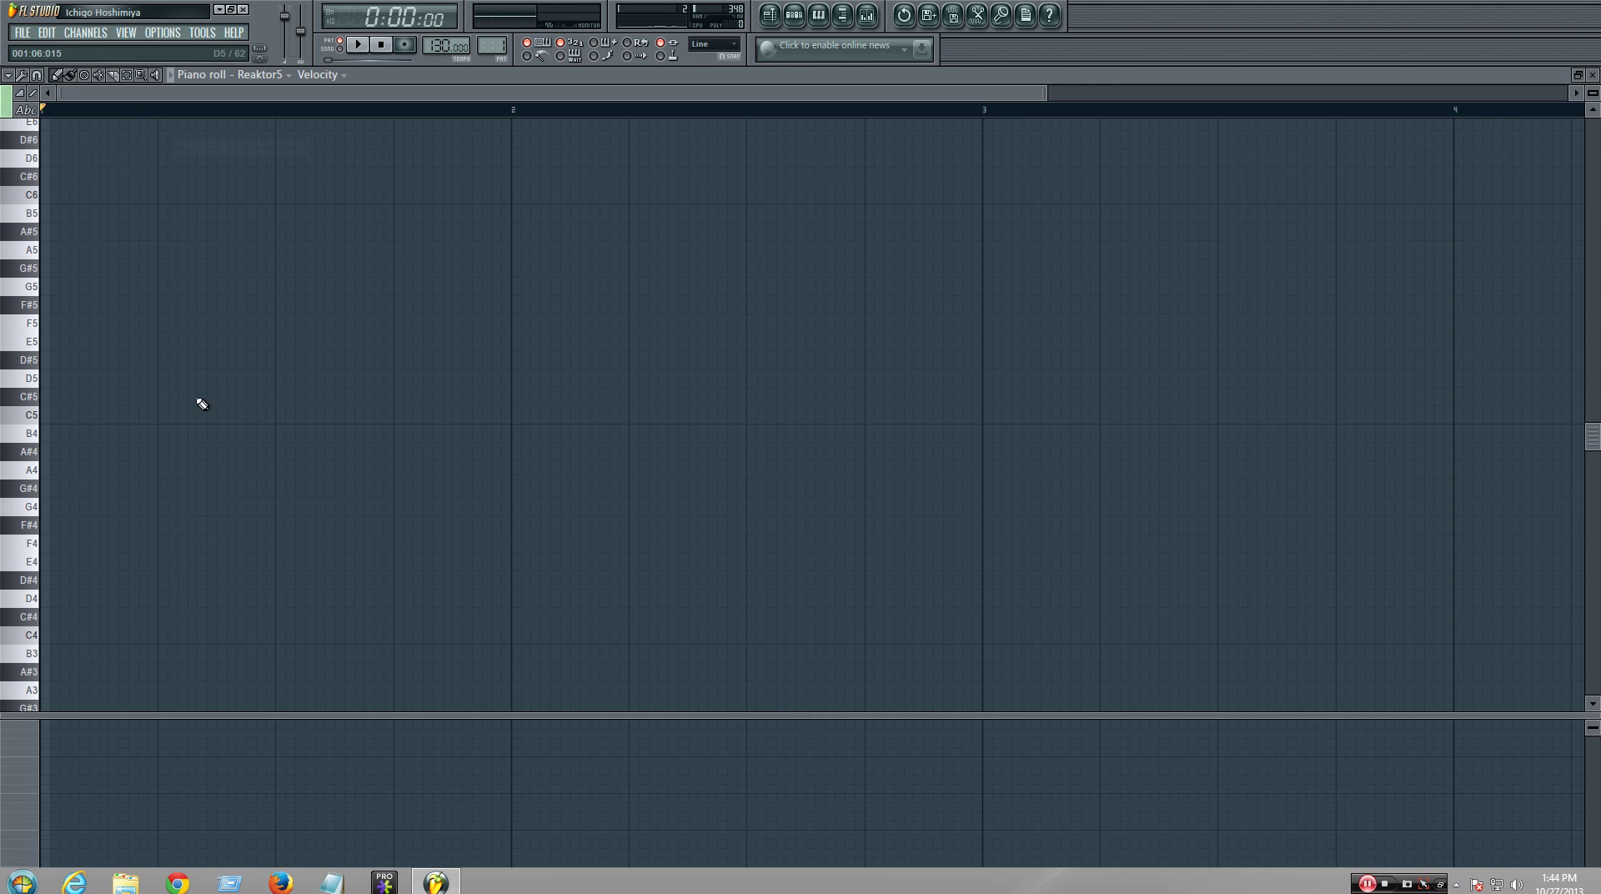
left_click(57, 421)
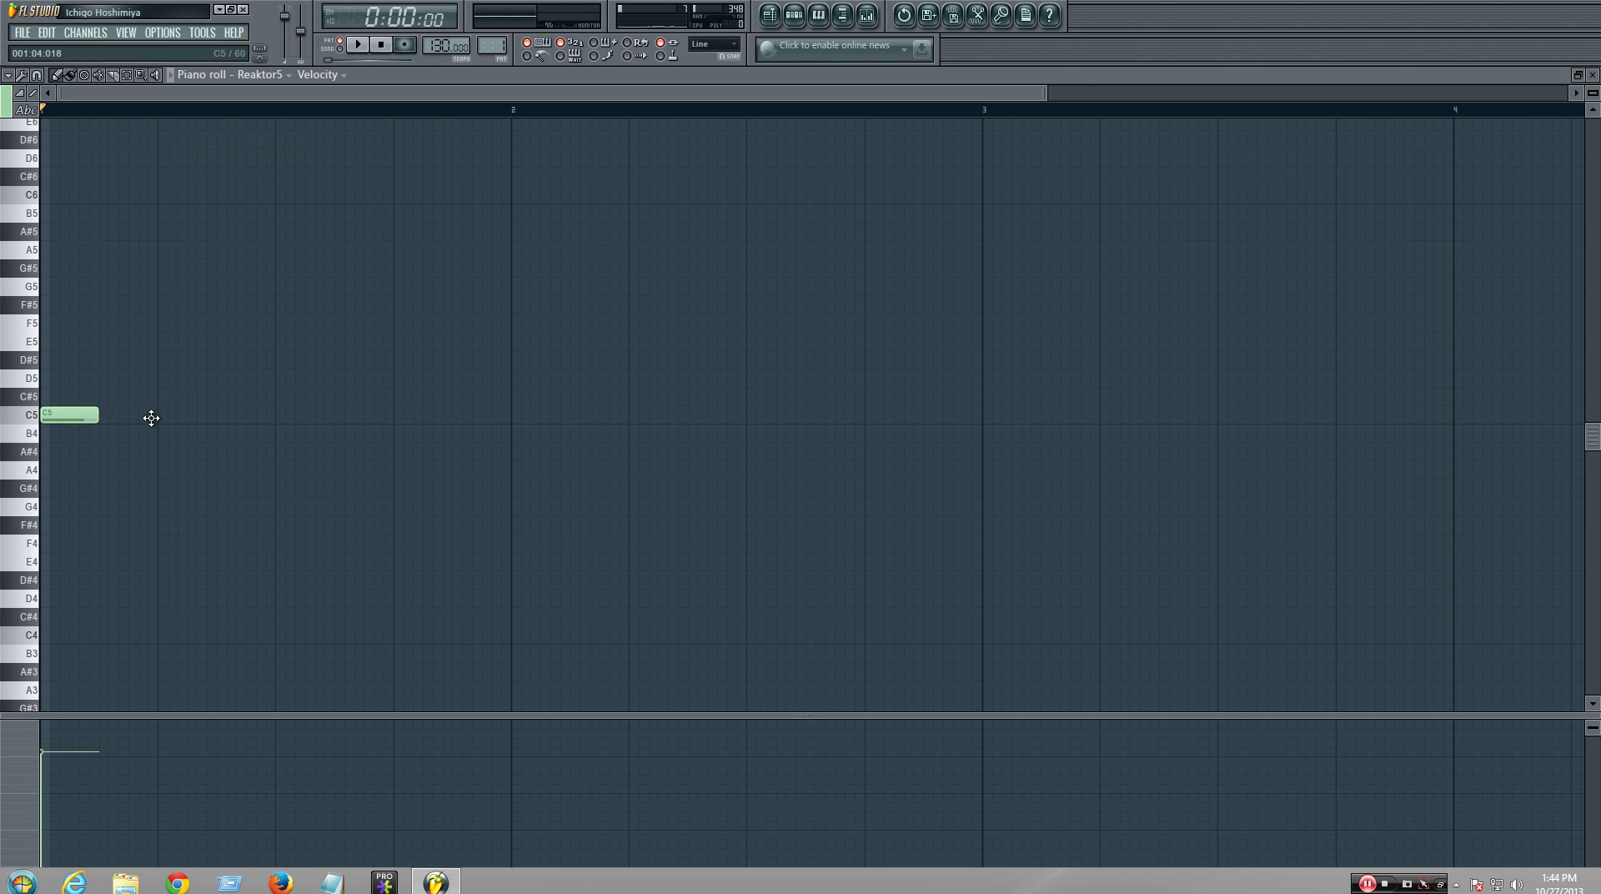
left_click_drag(151, 418, 172, 415)
left_click(283, 415)
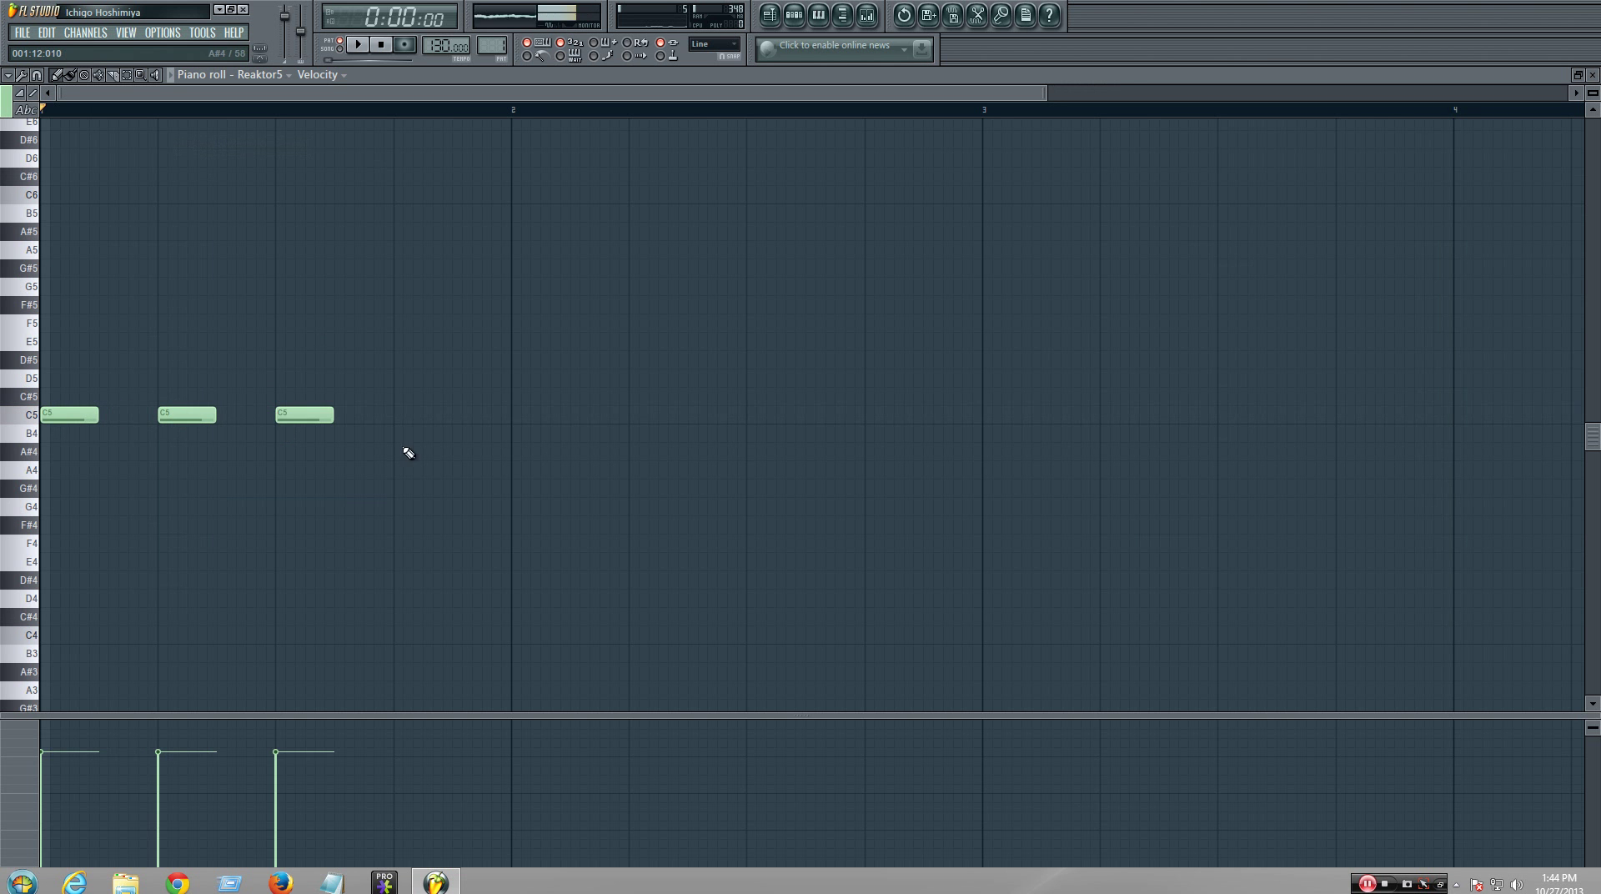
left_click(400, 415)
left_click_drag(450, 415, 526, 424)
right_click(482, 414)
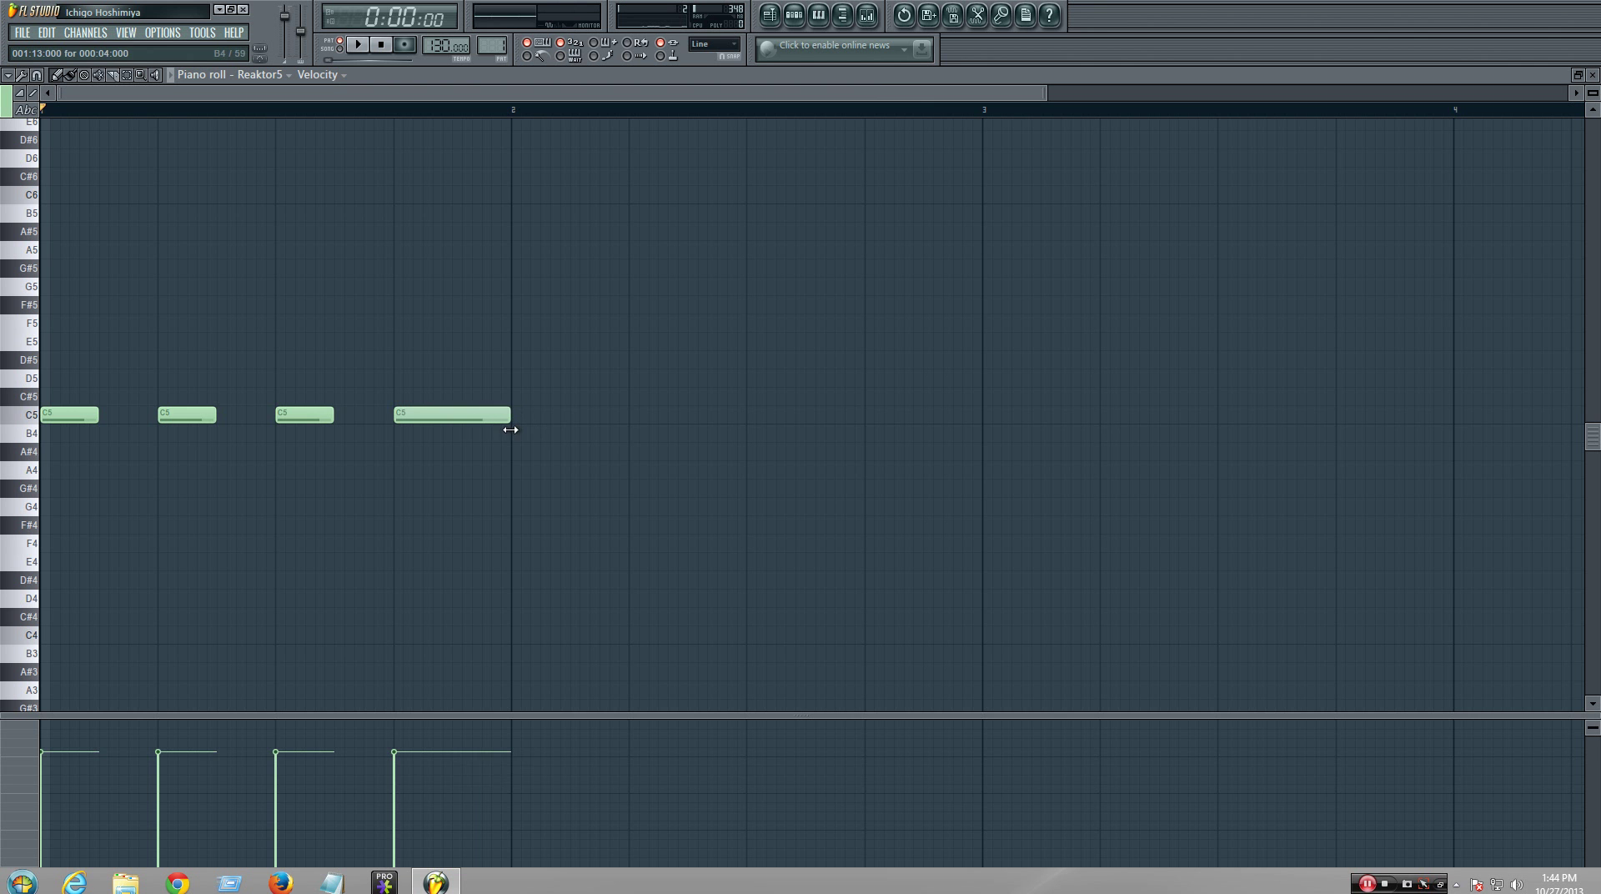
key("space")
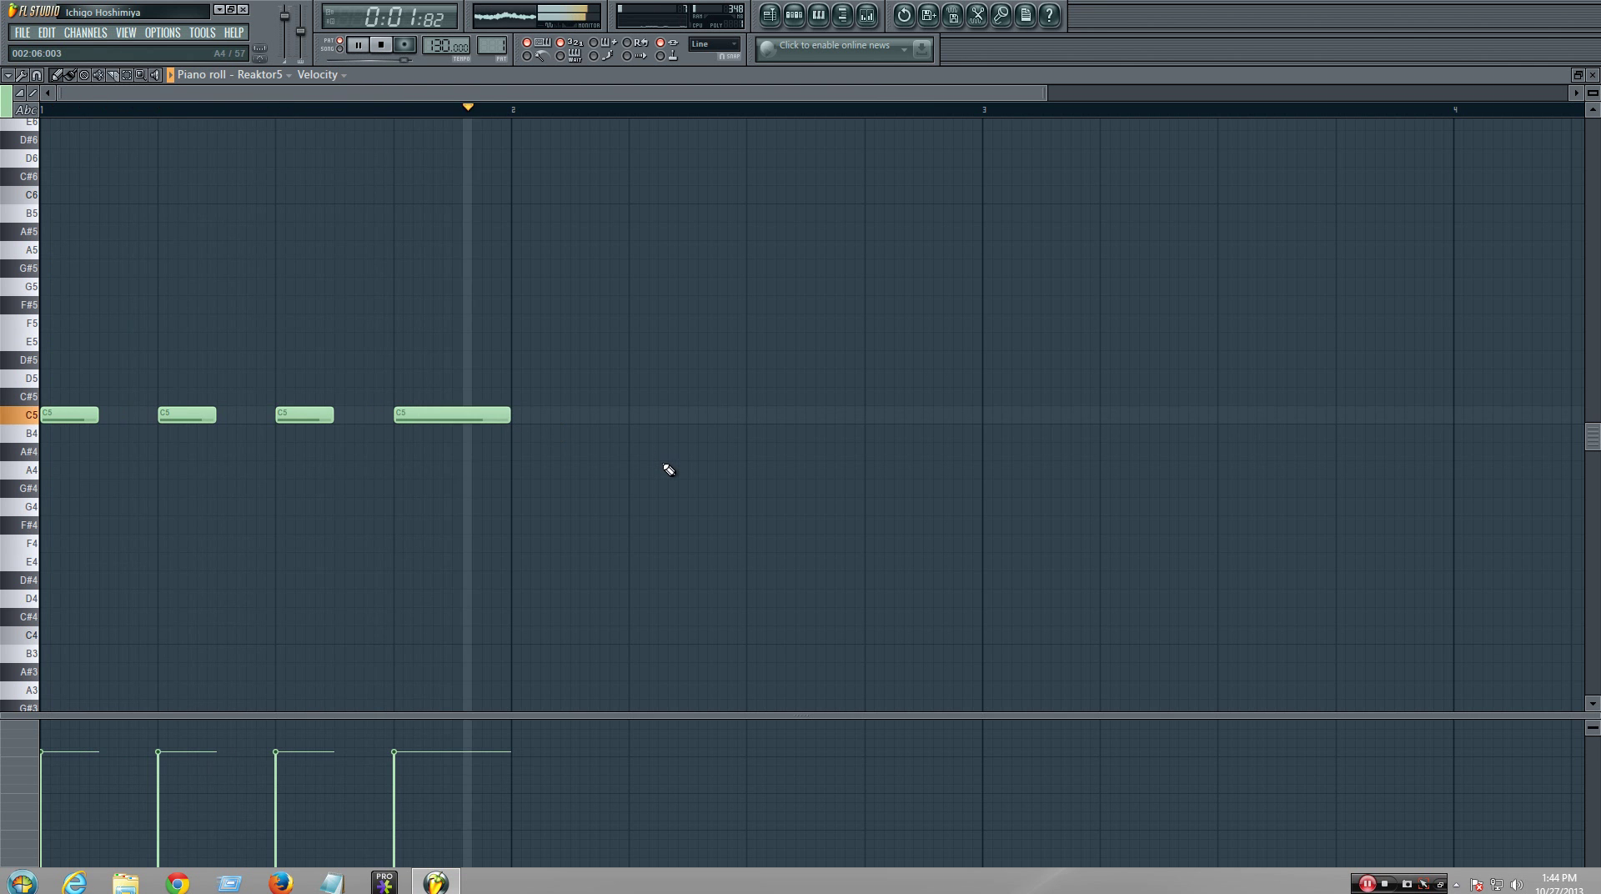
key("space")
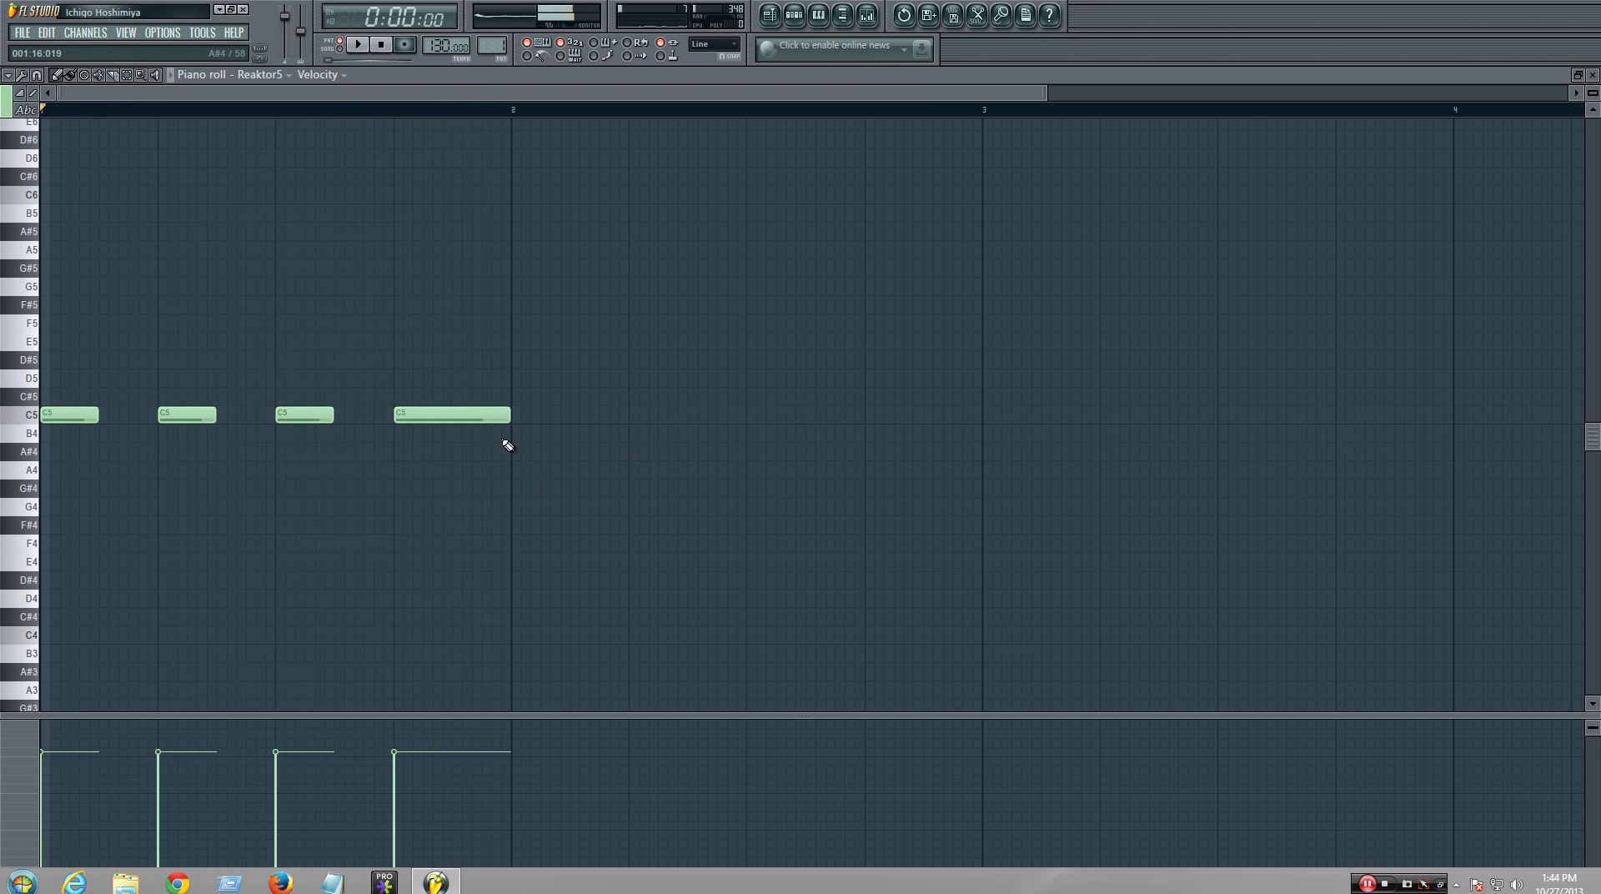
- Select all four C5 notes and transpose them up one octave to C6
left_click_drag(572, 480, 47, 321)
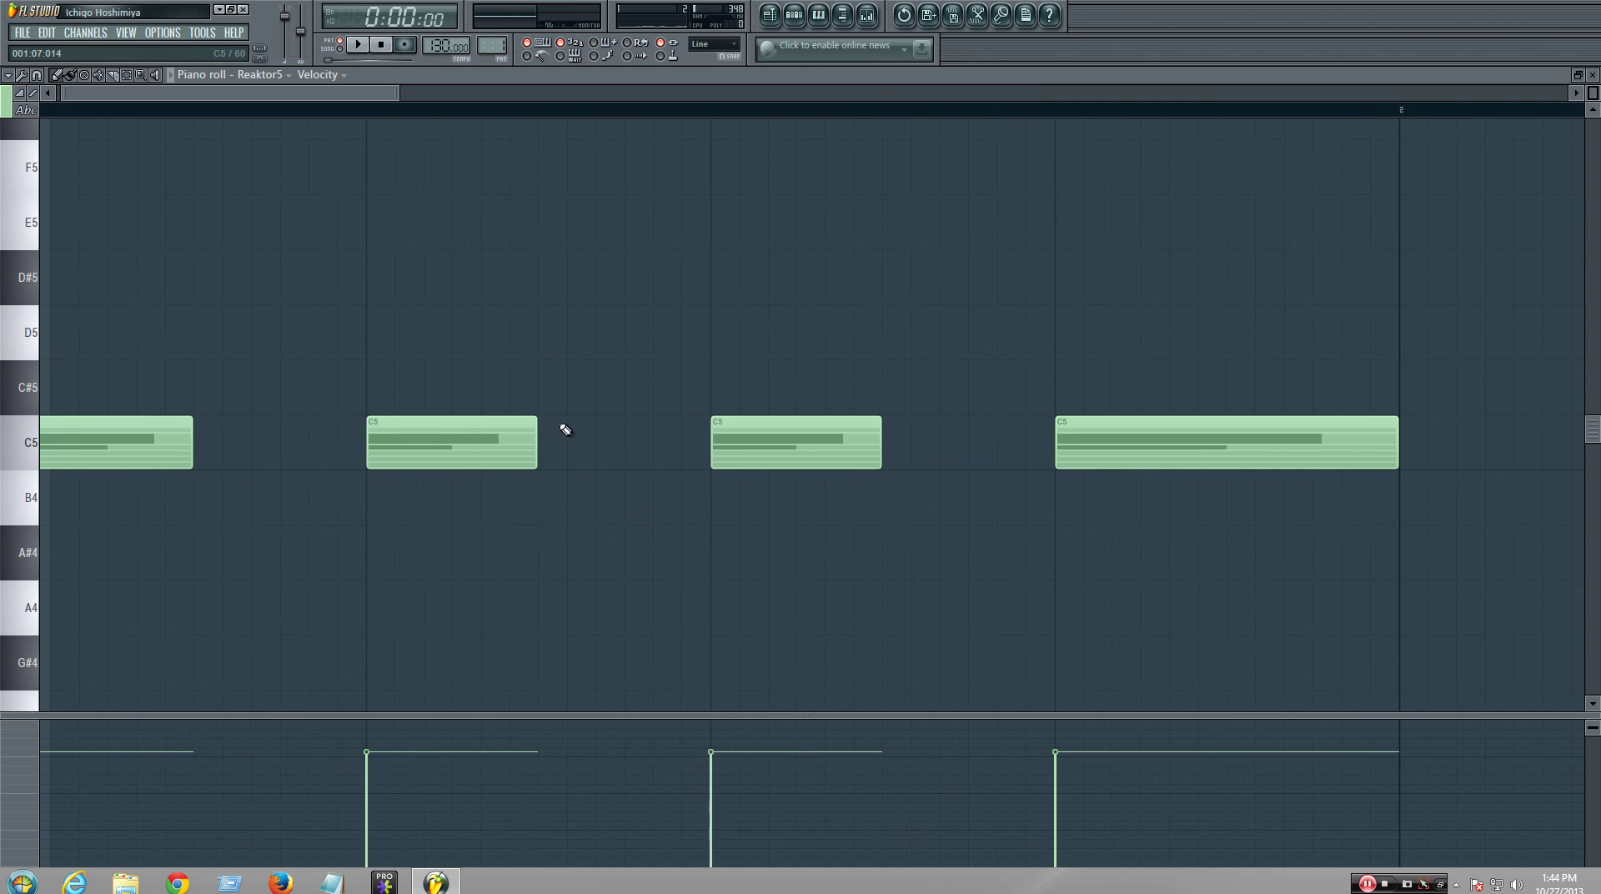
left_click_drag(395, 91, 878, 92)
left_click_drag(654, 568, 61, 307)
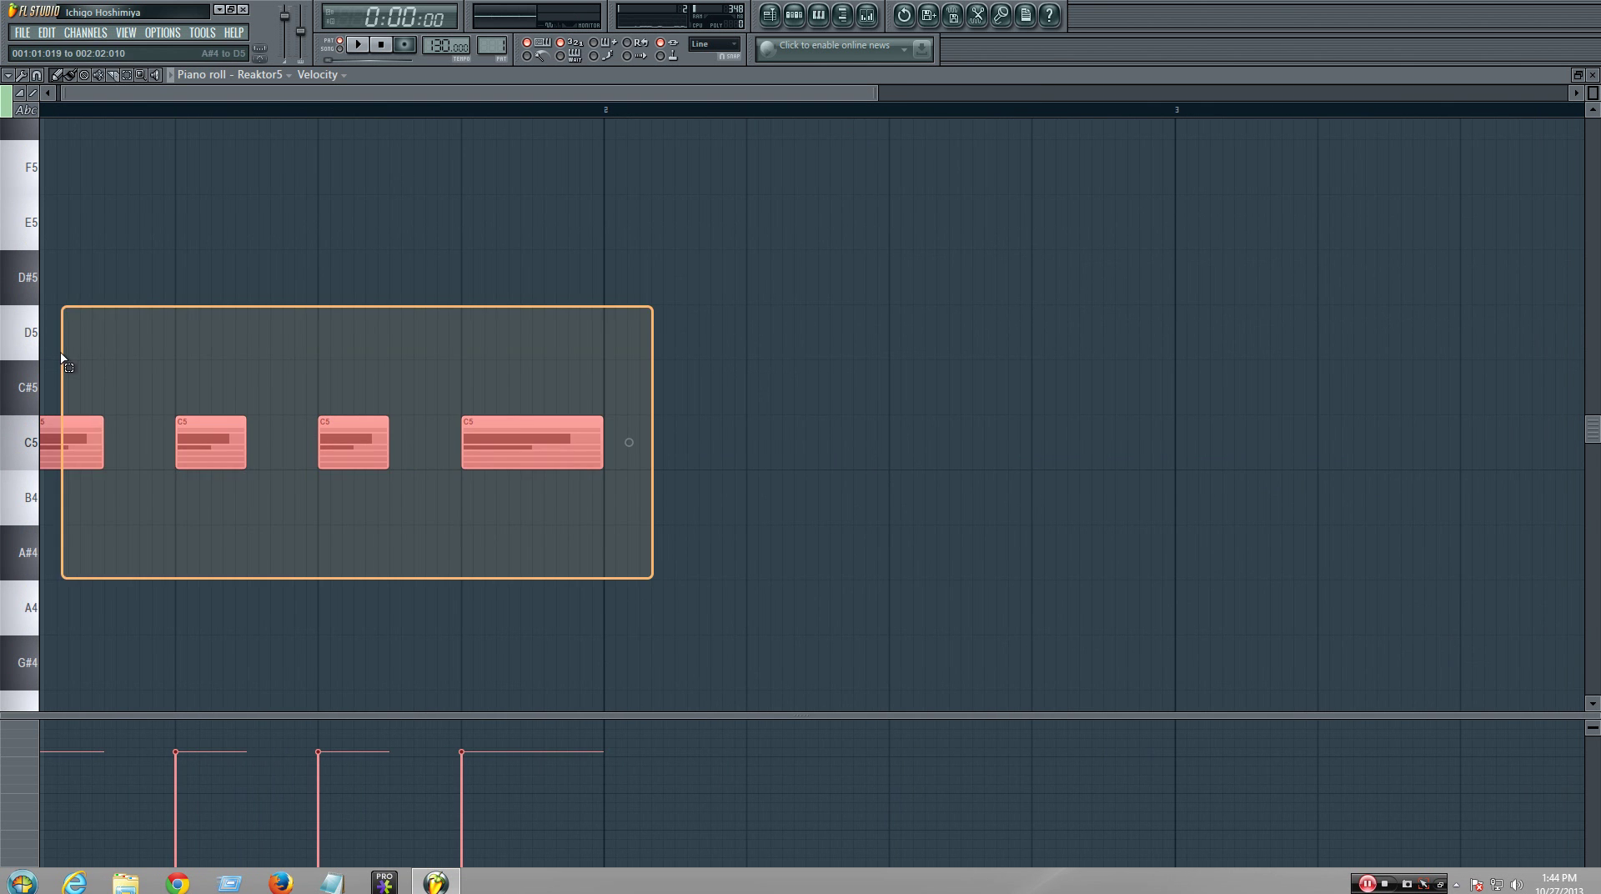
mouse_move(64, 435)
left_mouse_down()
mouse_move(64, 213)
mouse_move(50, 129)
mouse_move(23, 100)
mouse_move(60, 434)
left_mouse_up()
- Play the pattern, close the piano roll and set Razor's stretch amount to -2 with the voicing pitch held at -60
key("space")
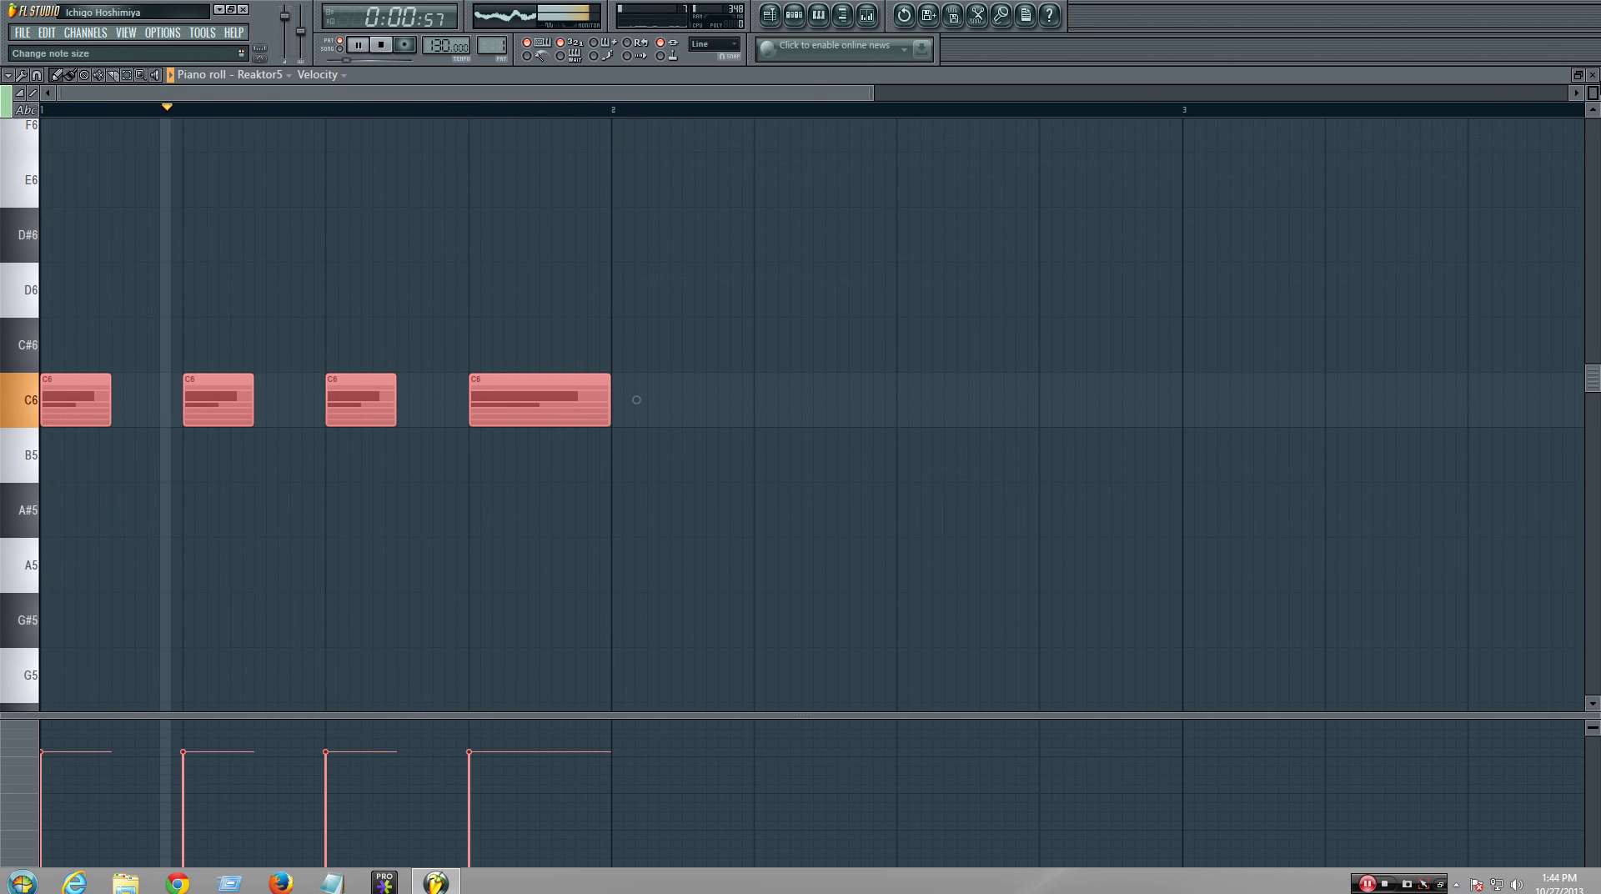
left_click(1592, 74)
mouse_move(427, 297)
left_mouse_down()
mouse_move(429, 260)
mouse_move(429, 308)
left_mouse_up()
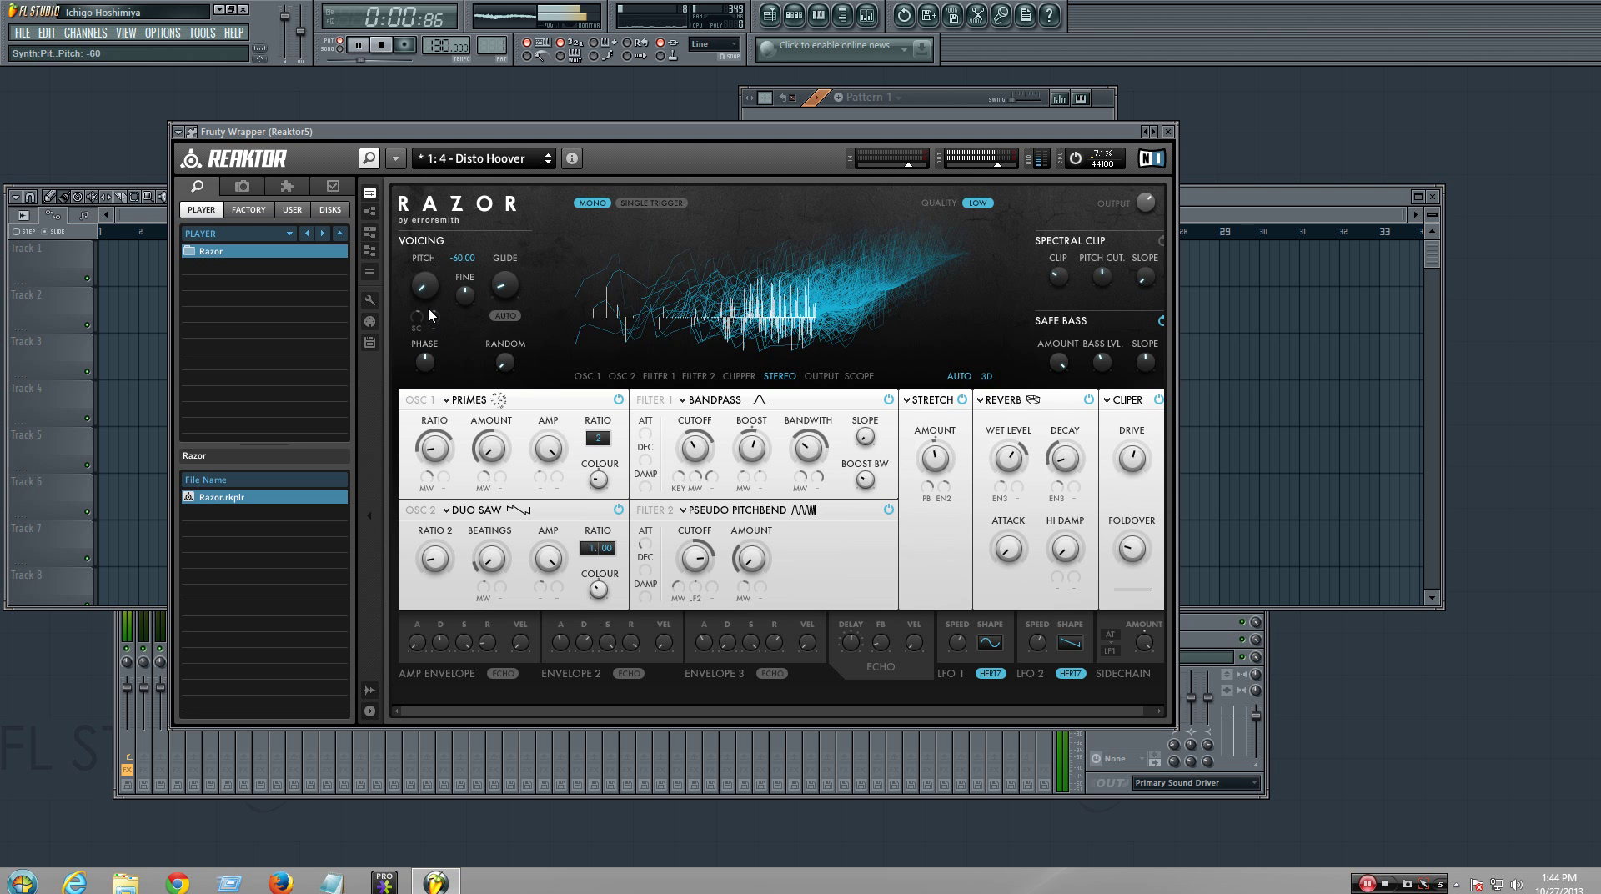
left_click_drag(935, 456, 936, 460)
key("space")
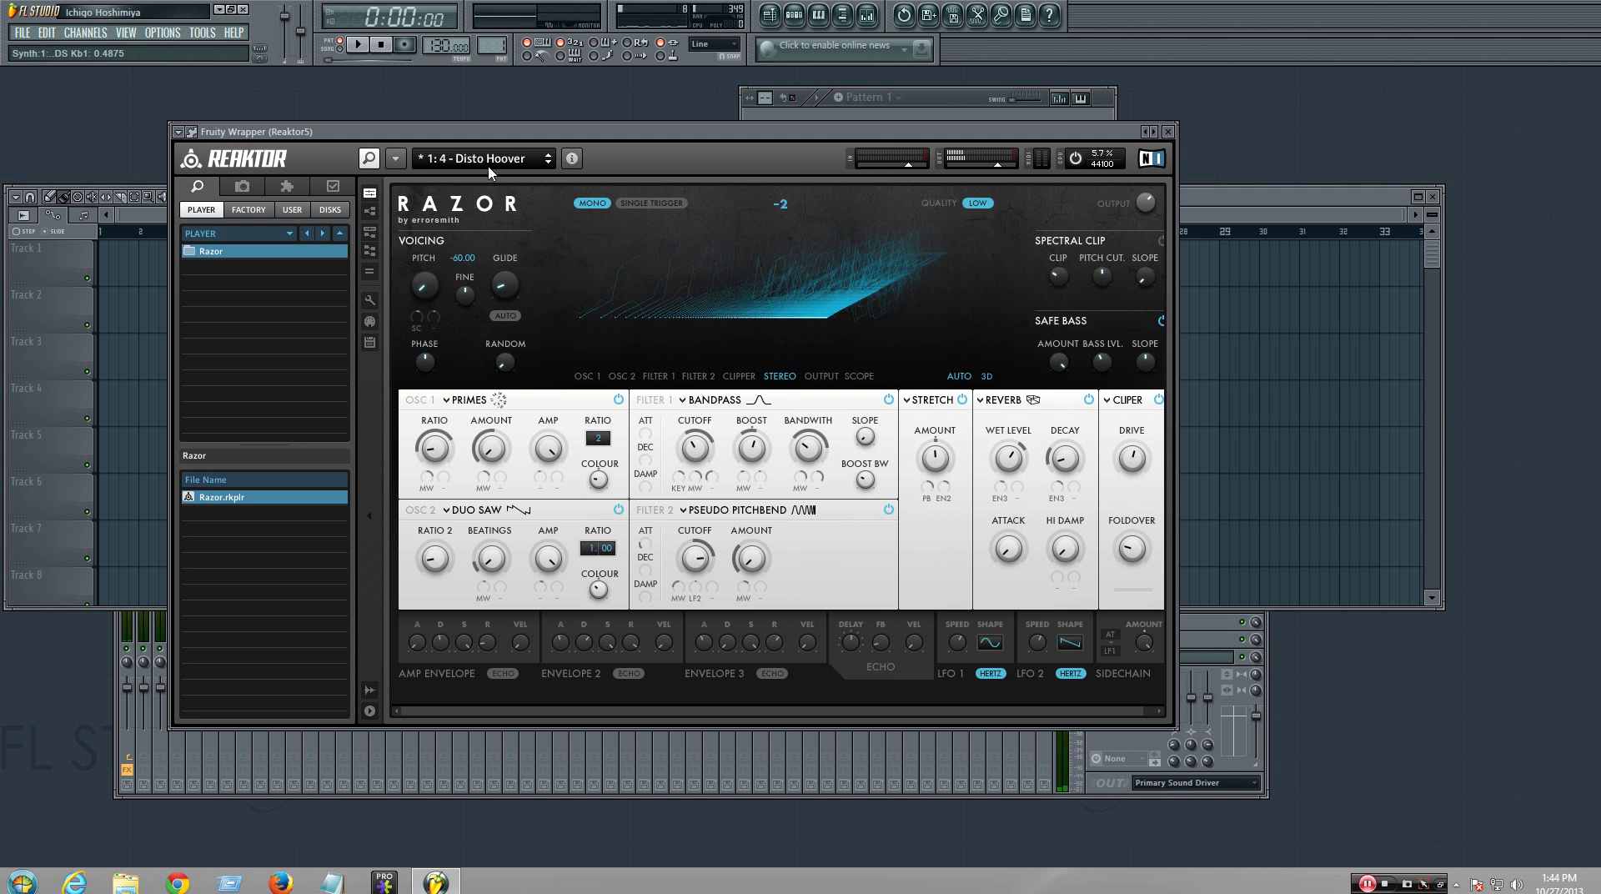
- Switch Razor to the Big Cinema preset, reload Disto Hoover, and set its voicing pitch to -60
left_click(478, 161)
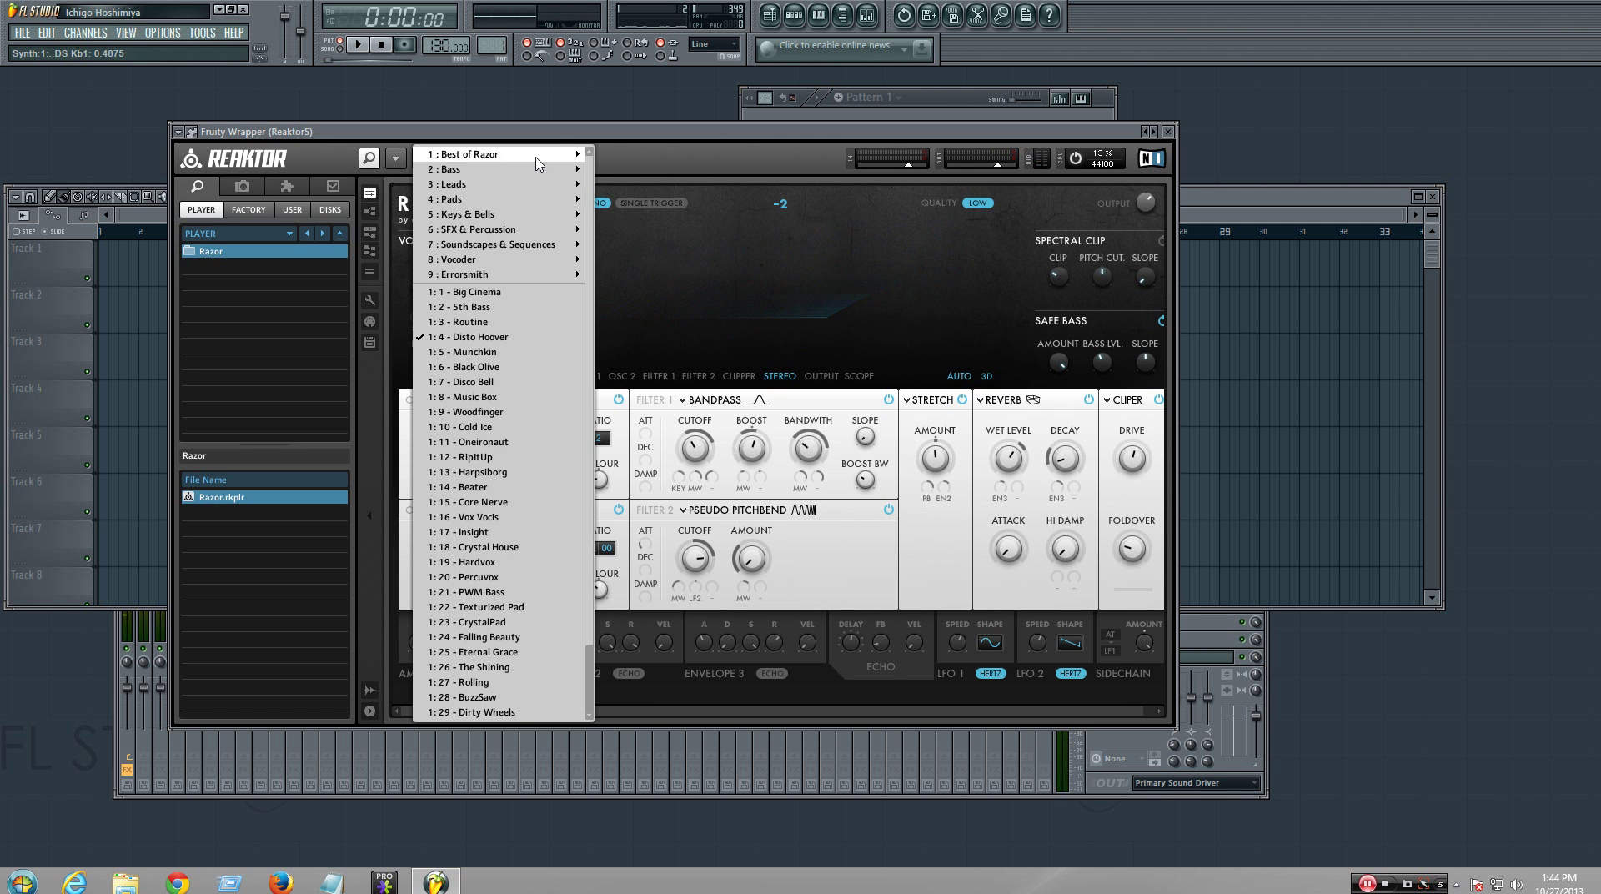
left_click(480, 162)
left_click(478, 160)
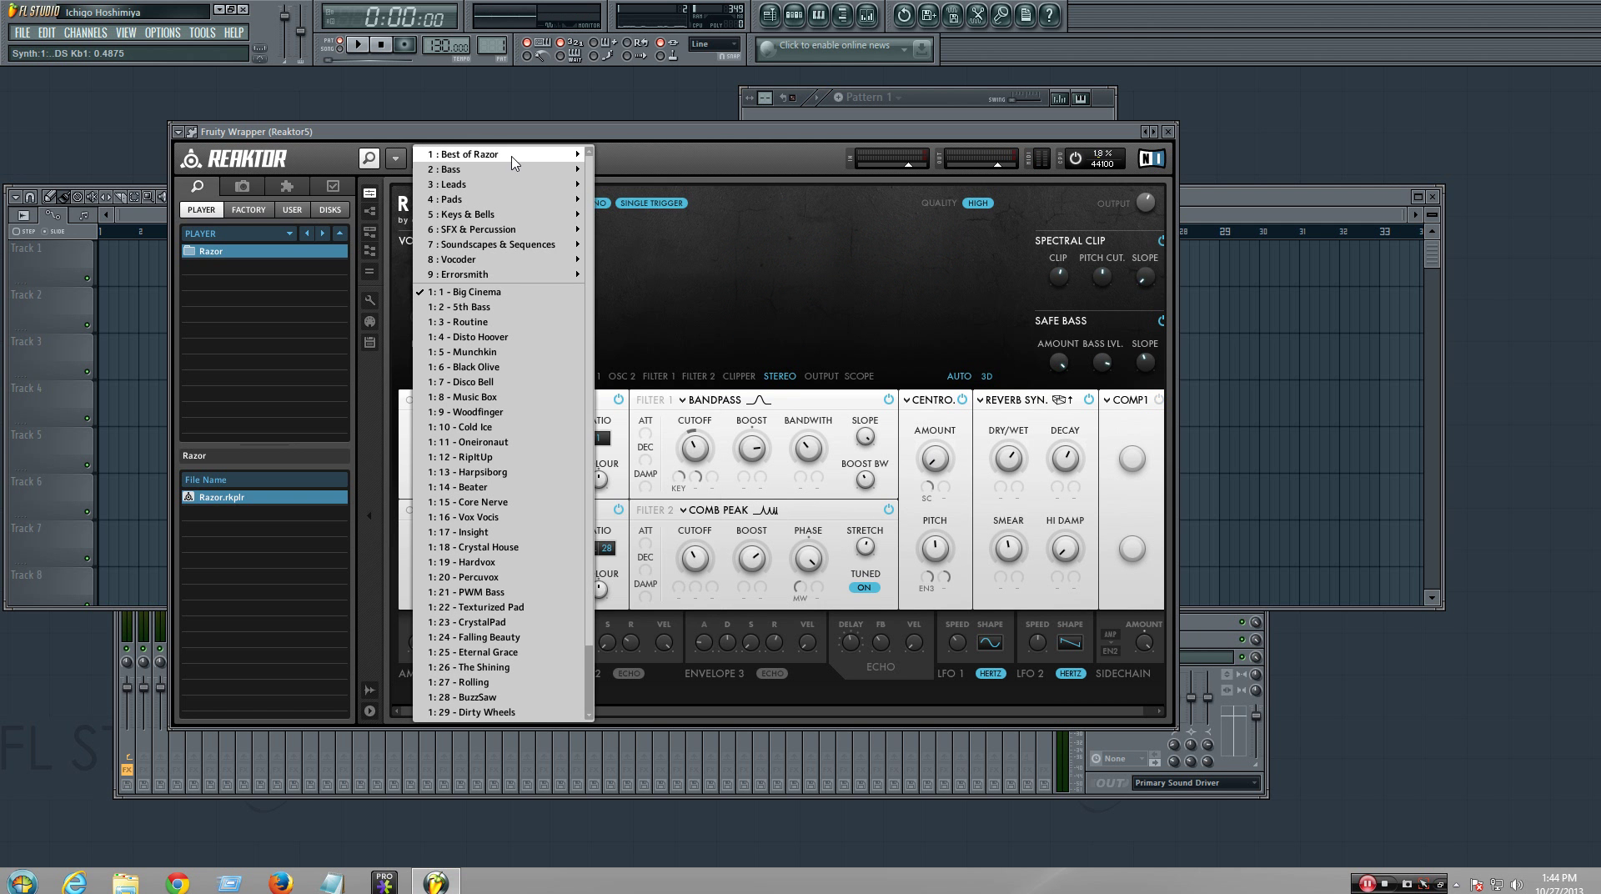
mouse_move(517, 158)
left_click(673, 202)
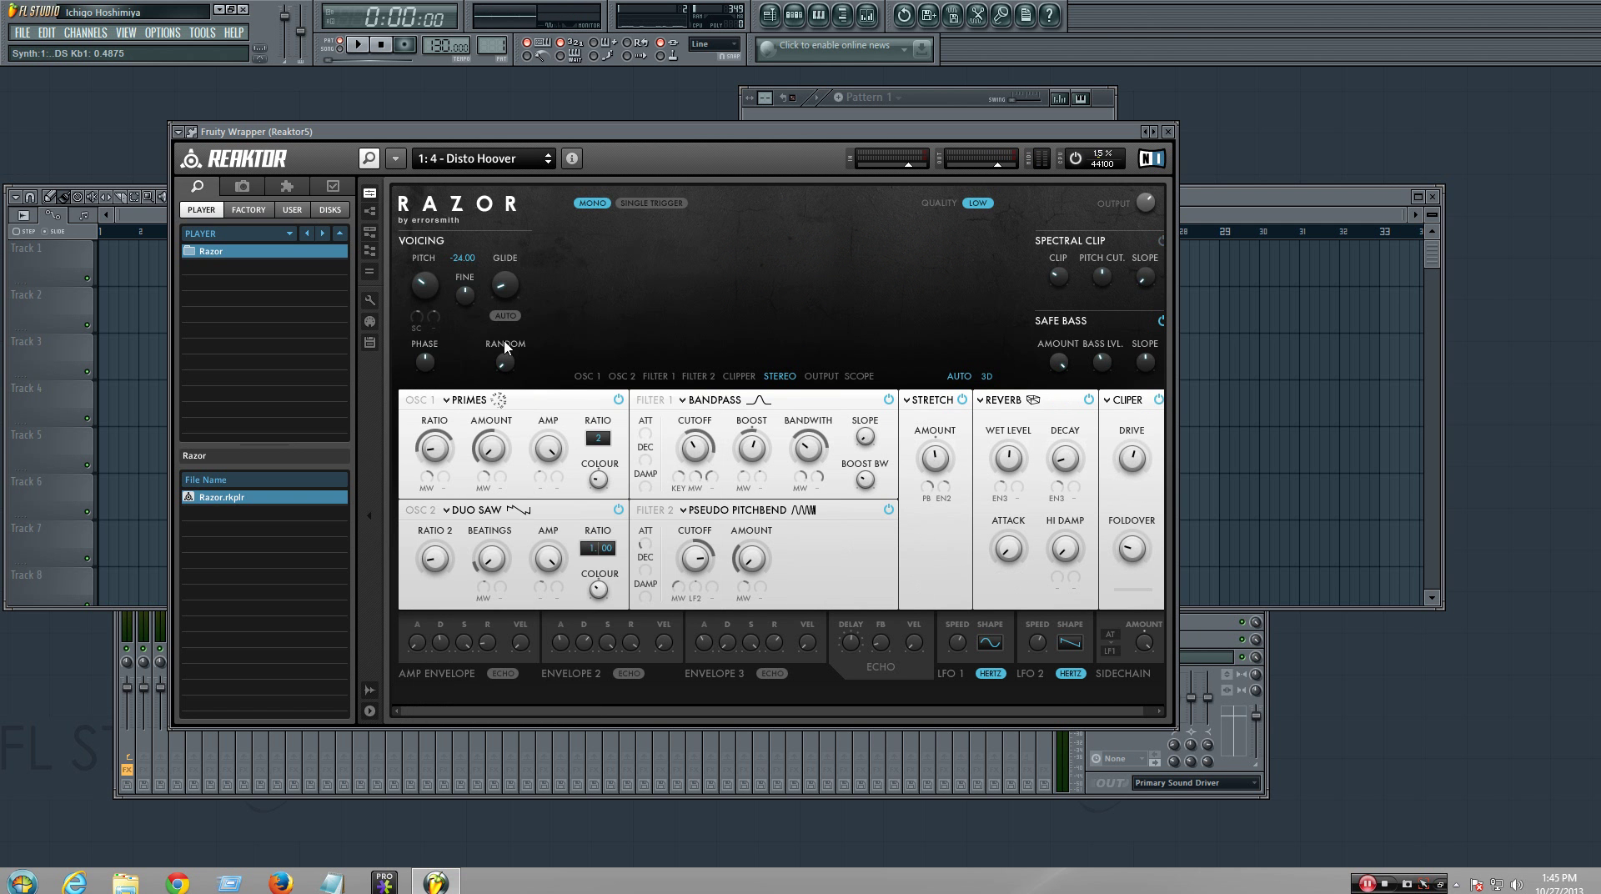
left_click_drag(434, 286, 587, 391)
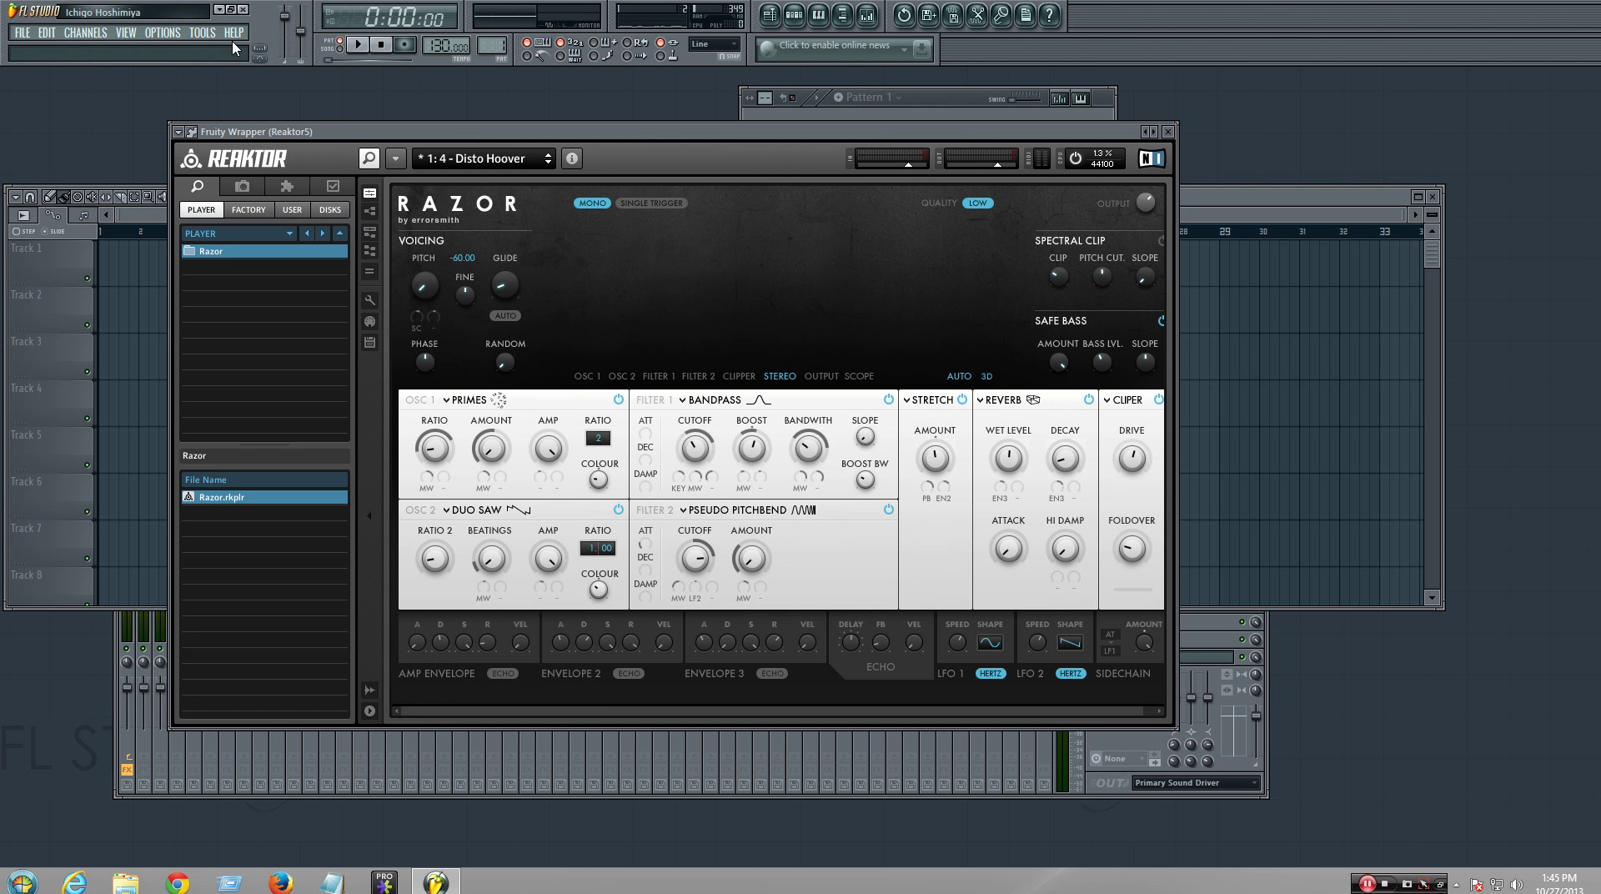
- Play the pattern, raise Razor's reverb wet level while it loops, and stop playback
key("space")
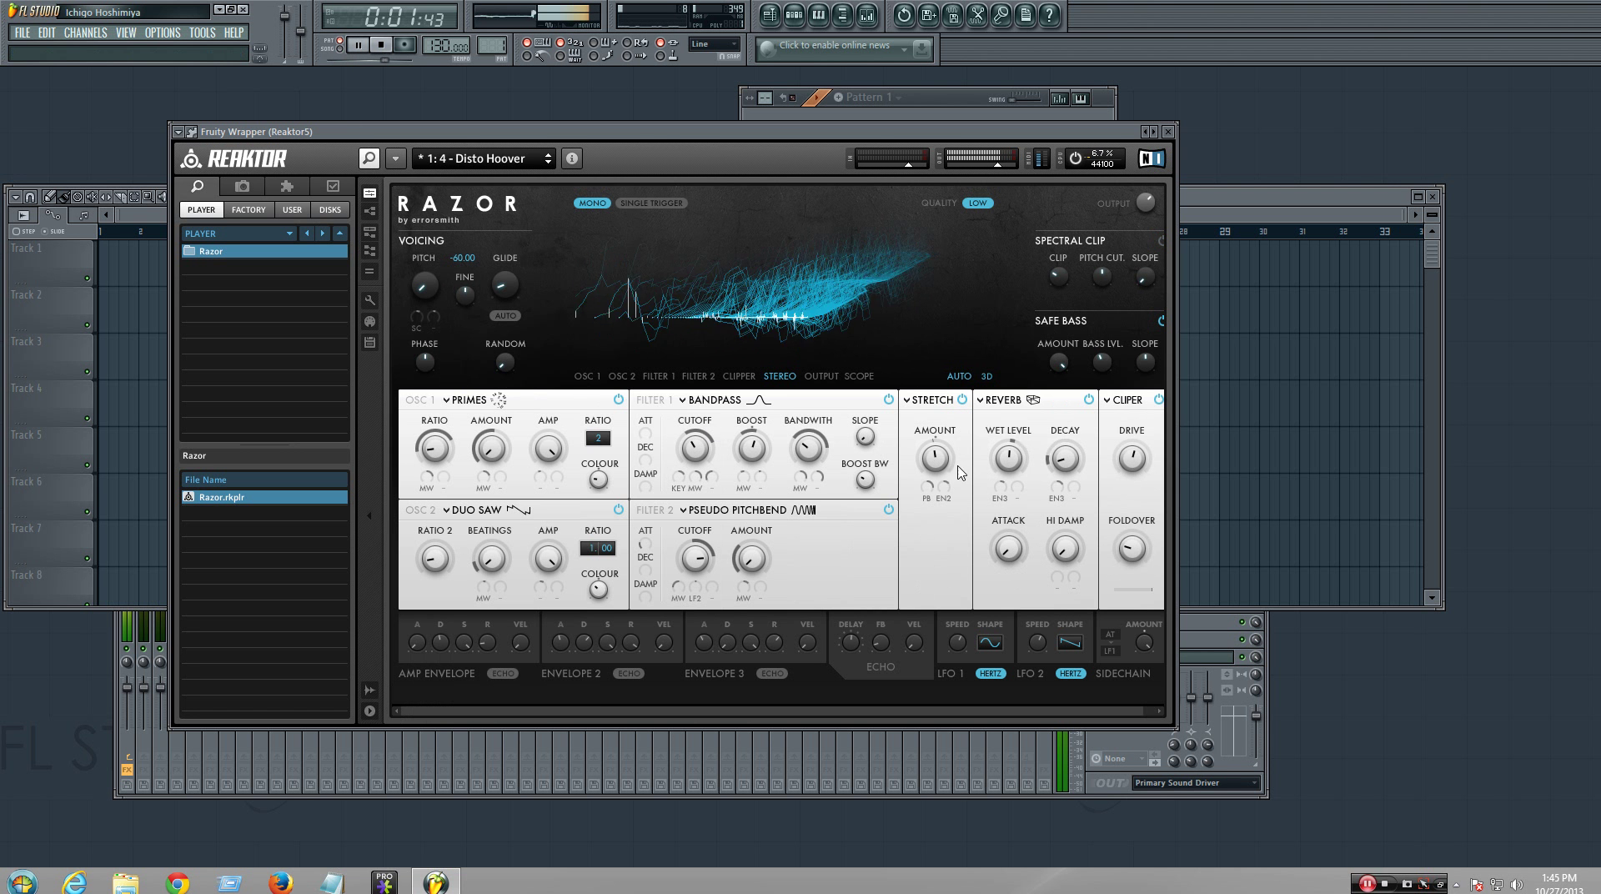
left_click_drag(1011, 464, 1017, 445)
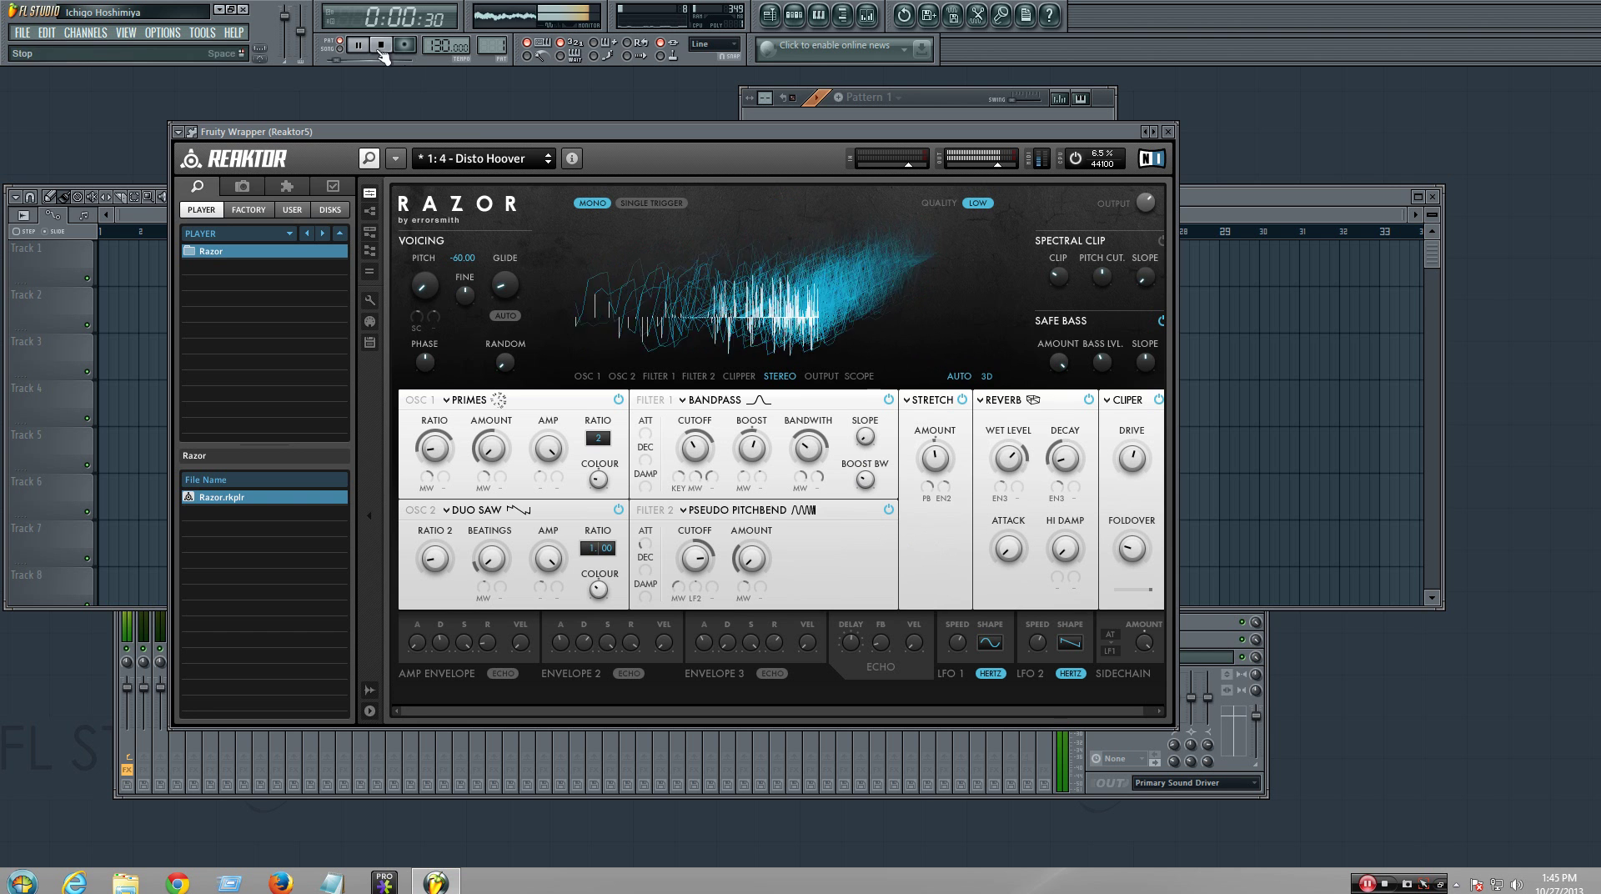
key("space")
- In the Reaktor5 piano roll, delete the last three C6 notes, keeping only the one on beat 1, and close the piano roll
left_click(185, 133)
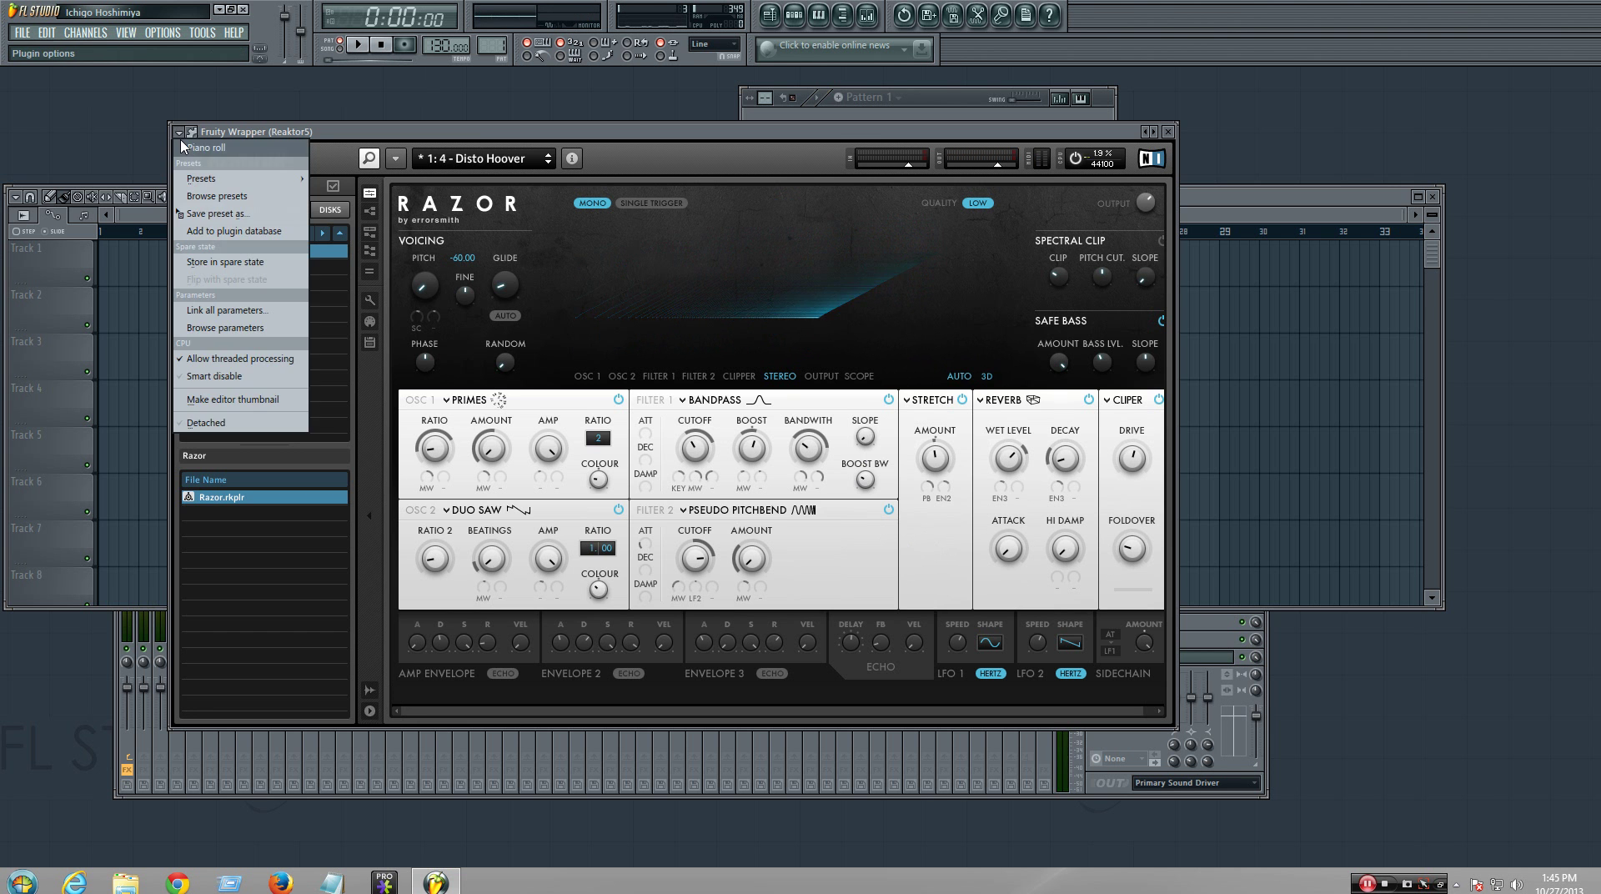
left_click(248, 171)
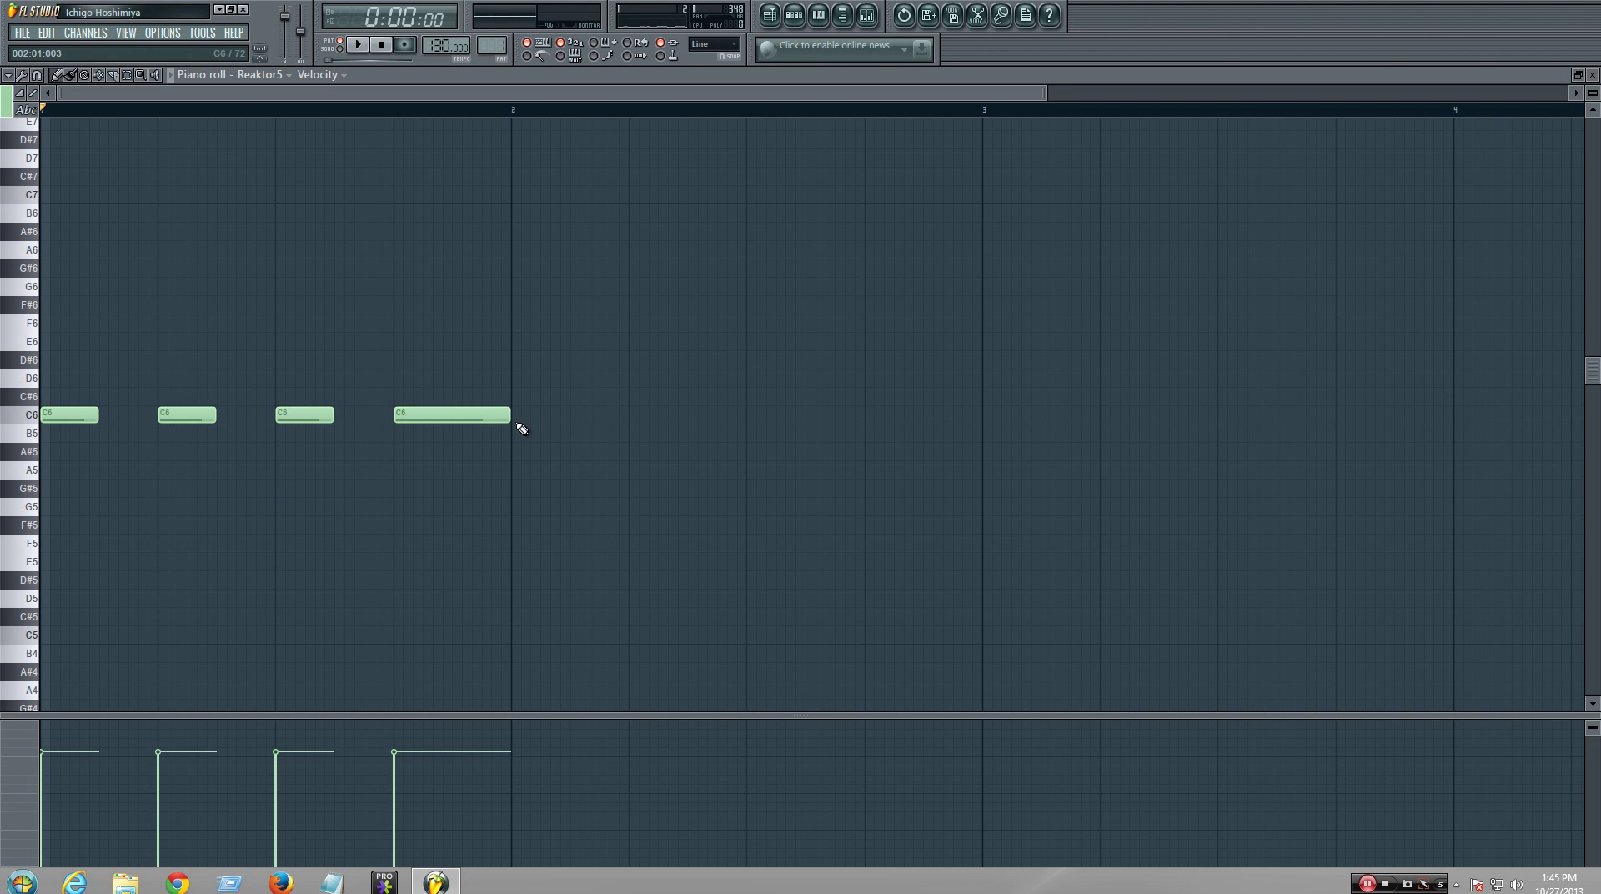
right_click(474, 417)
right_click(282, 417)
right_click(158, 417)
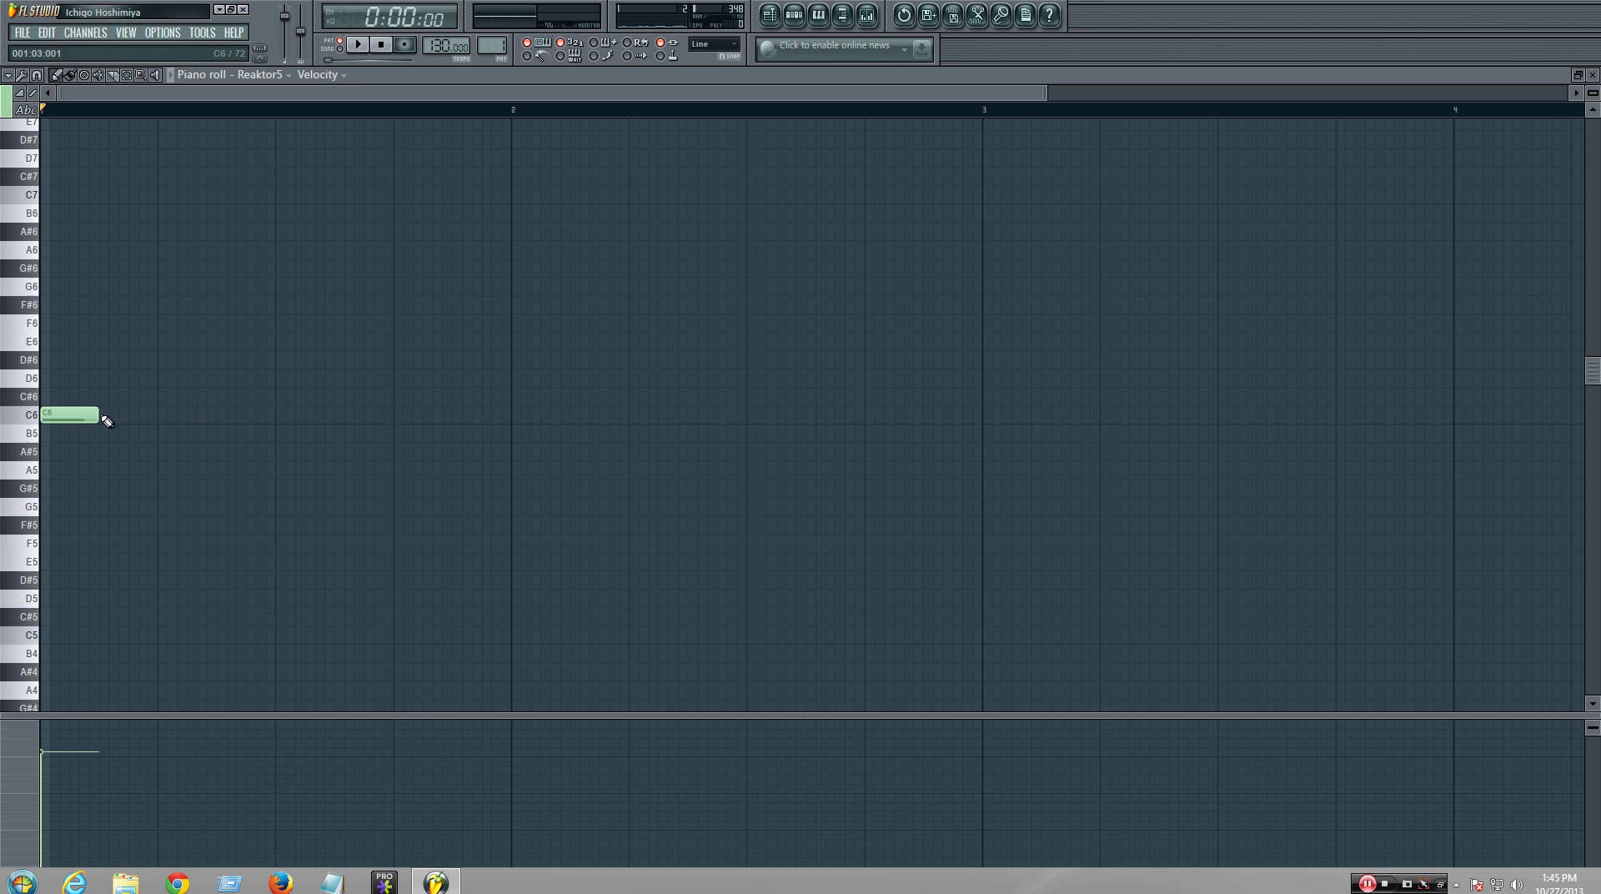
left_click(1592, 75)
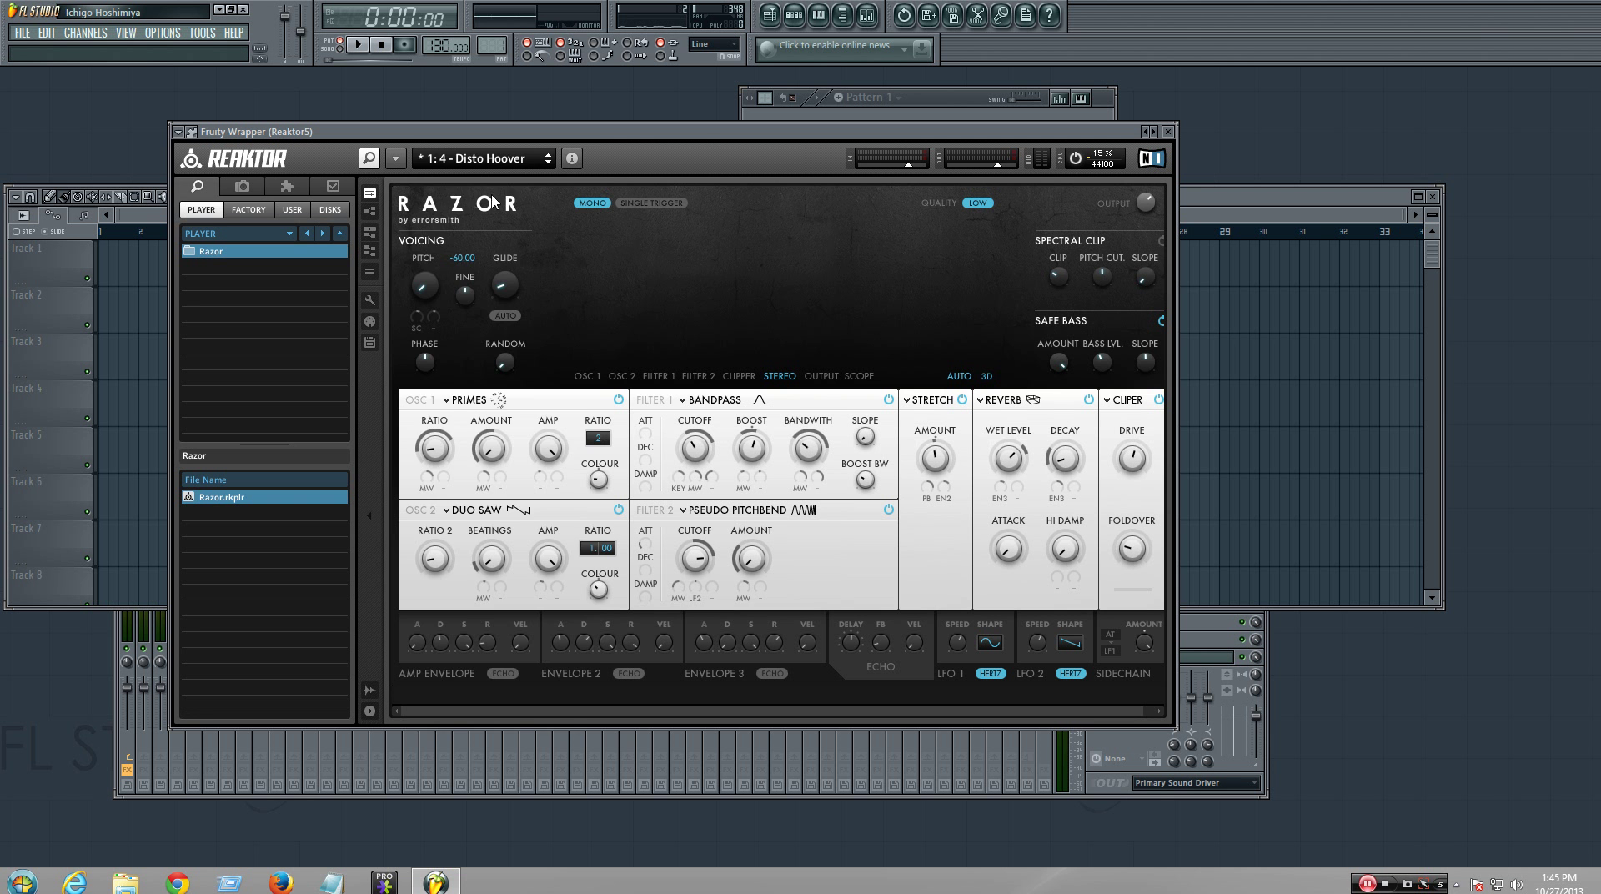
left_click(471, 160)
left_click(703, 148)
left_click(512, 157)
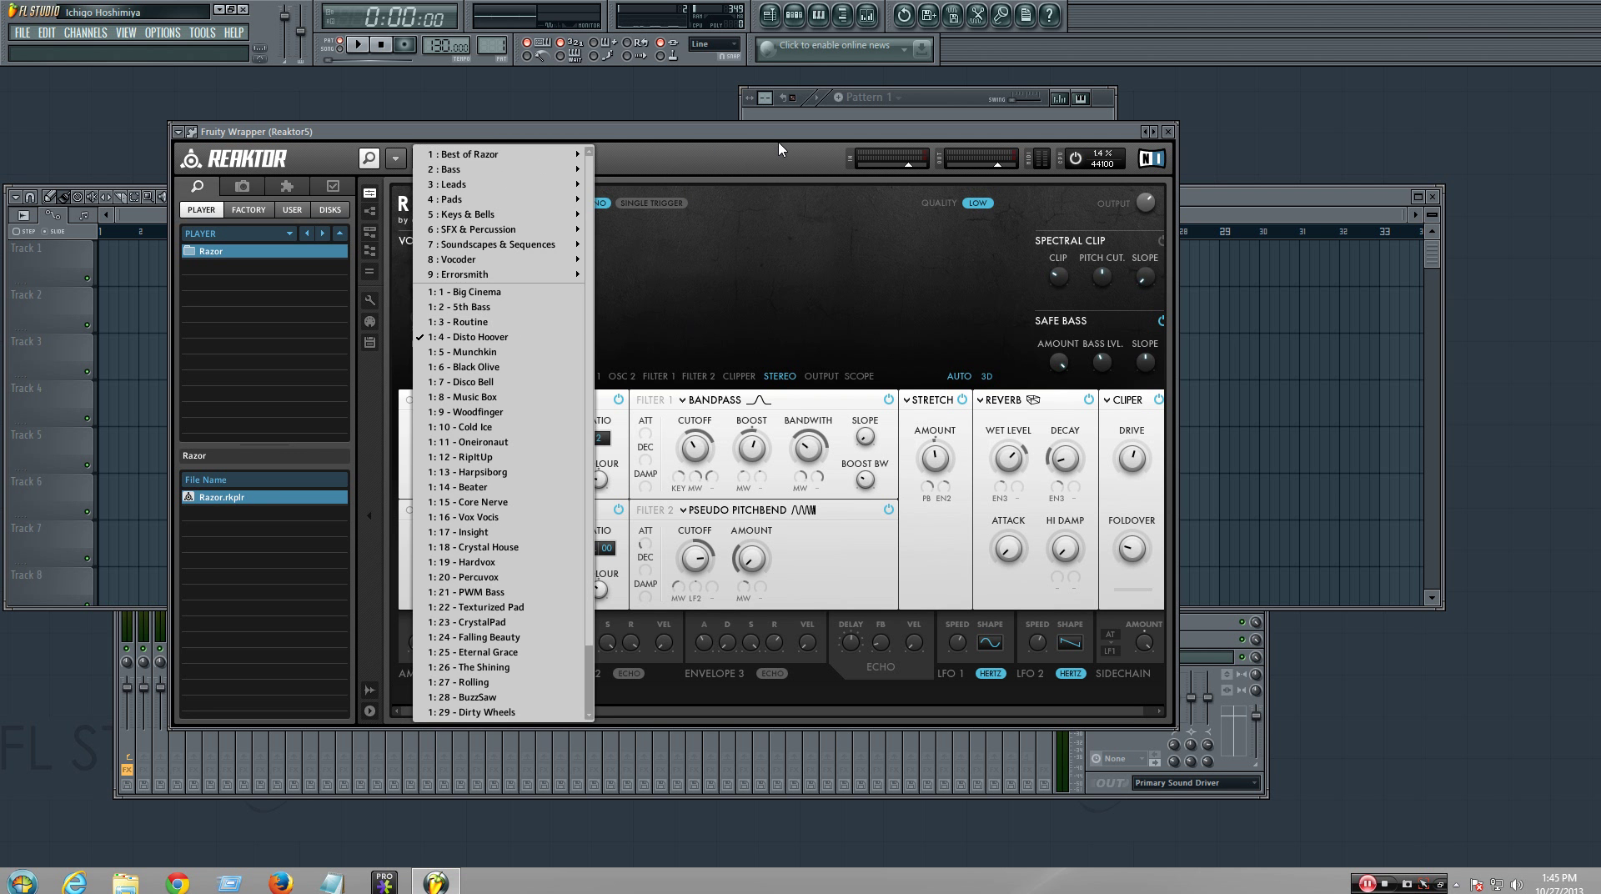
left_click(597, 624)
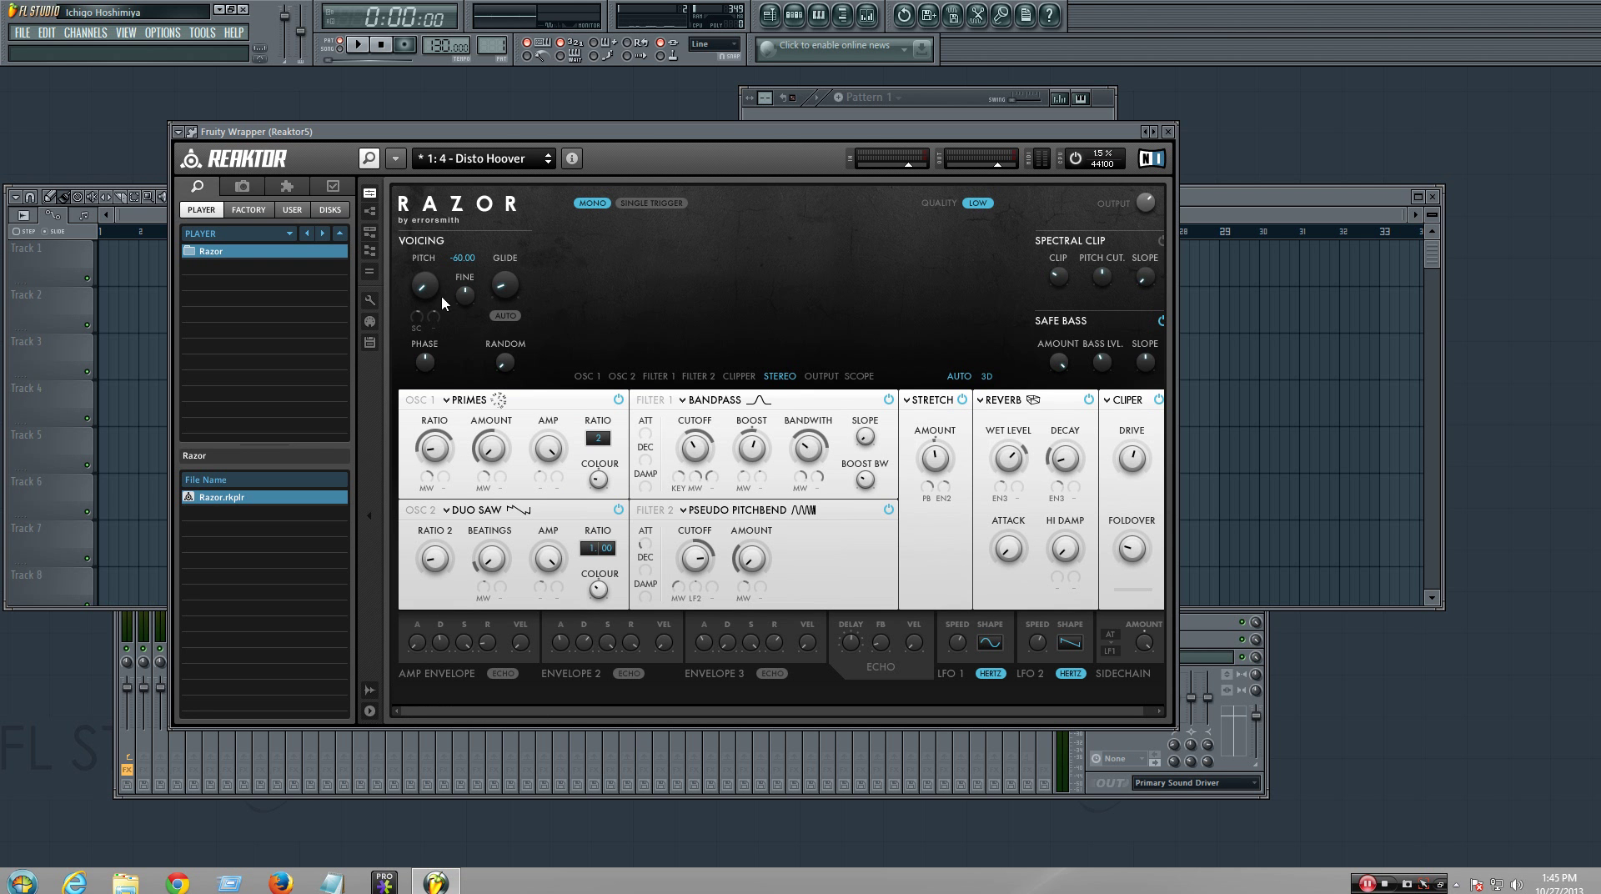
- Reposition the Reaktor window and show the waveform choices for Razor's Oscillator 1
left_click_drag(411, 151, 432, 213)
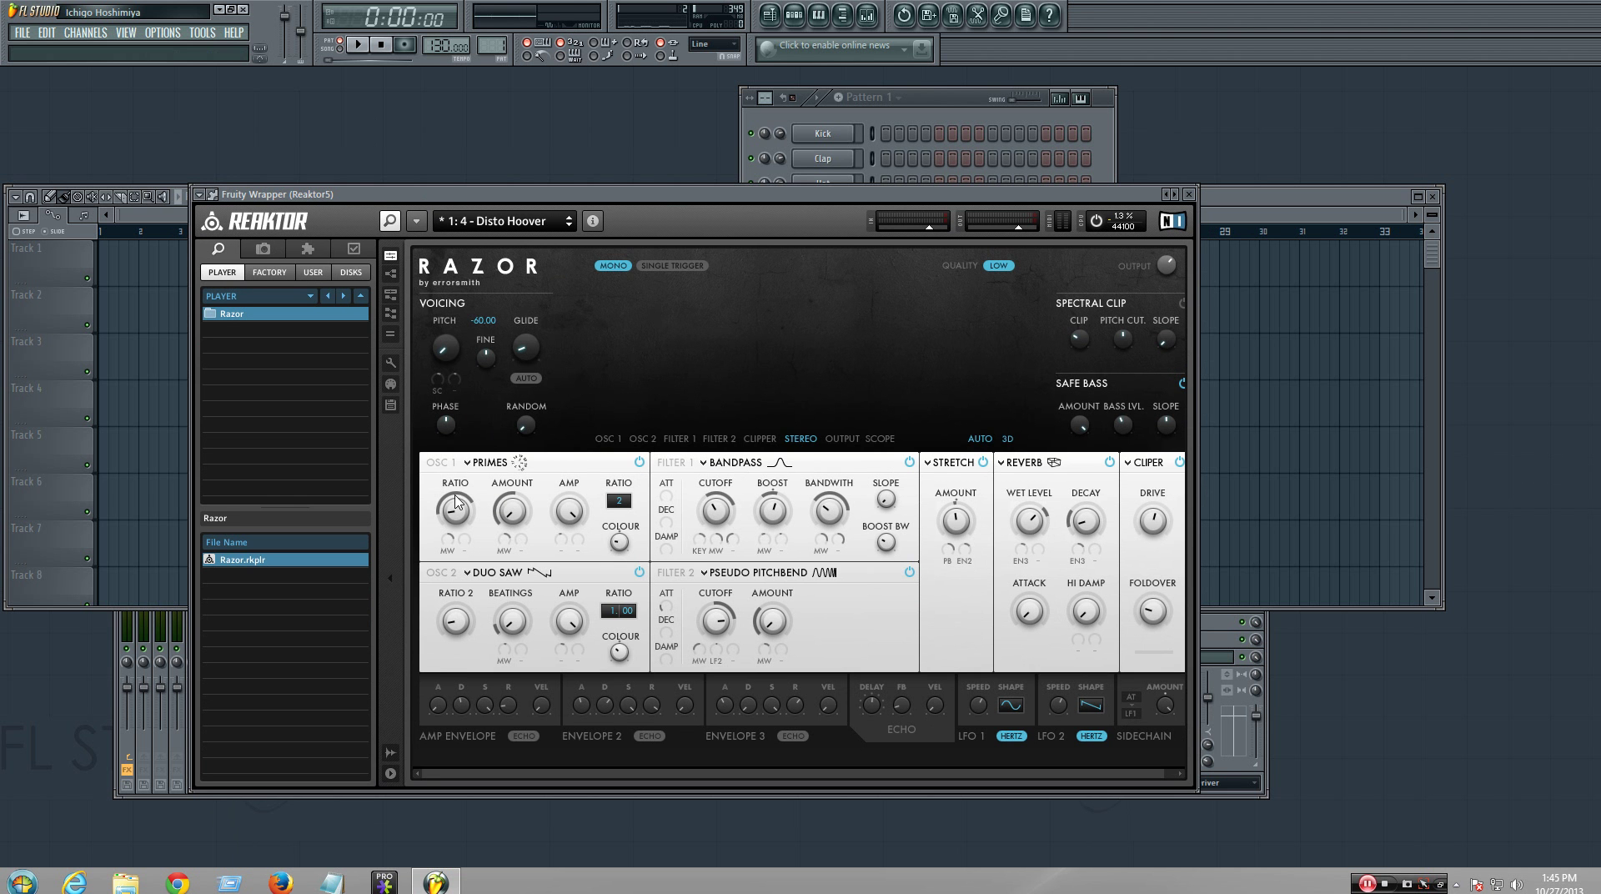
left_click(488, 463)
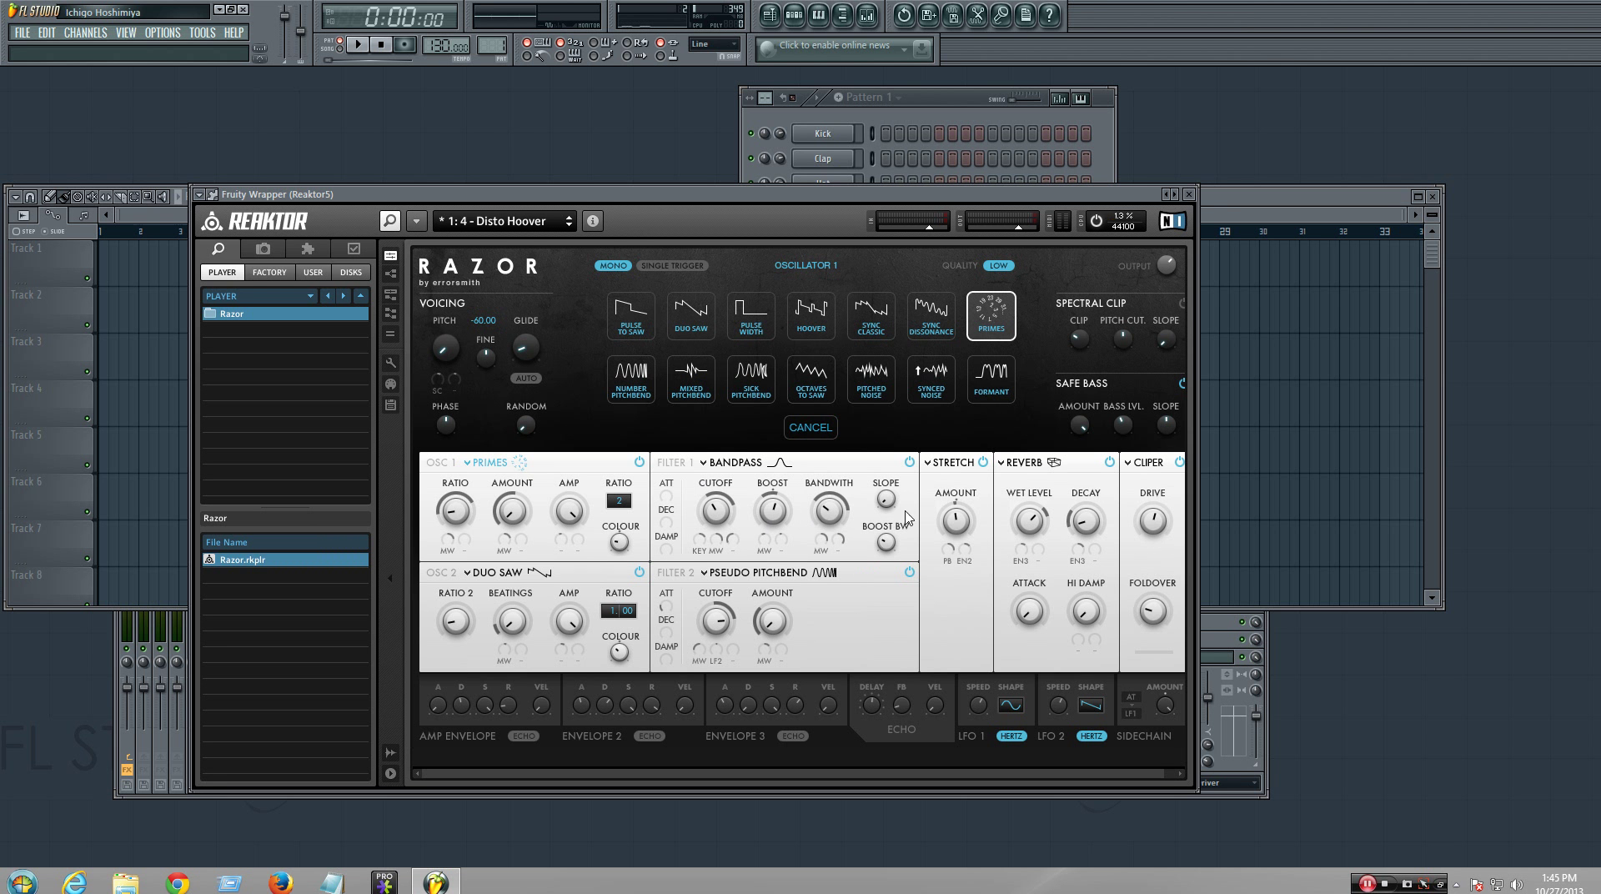
- Close the playlist window, keeping the Reaktor window in view, and switch off Reaktor's audio processing
left_click_drag(786, 194, 749, 160)
left_click_drag(1220, 201, 1137, 234)
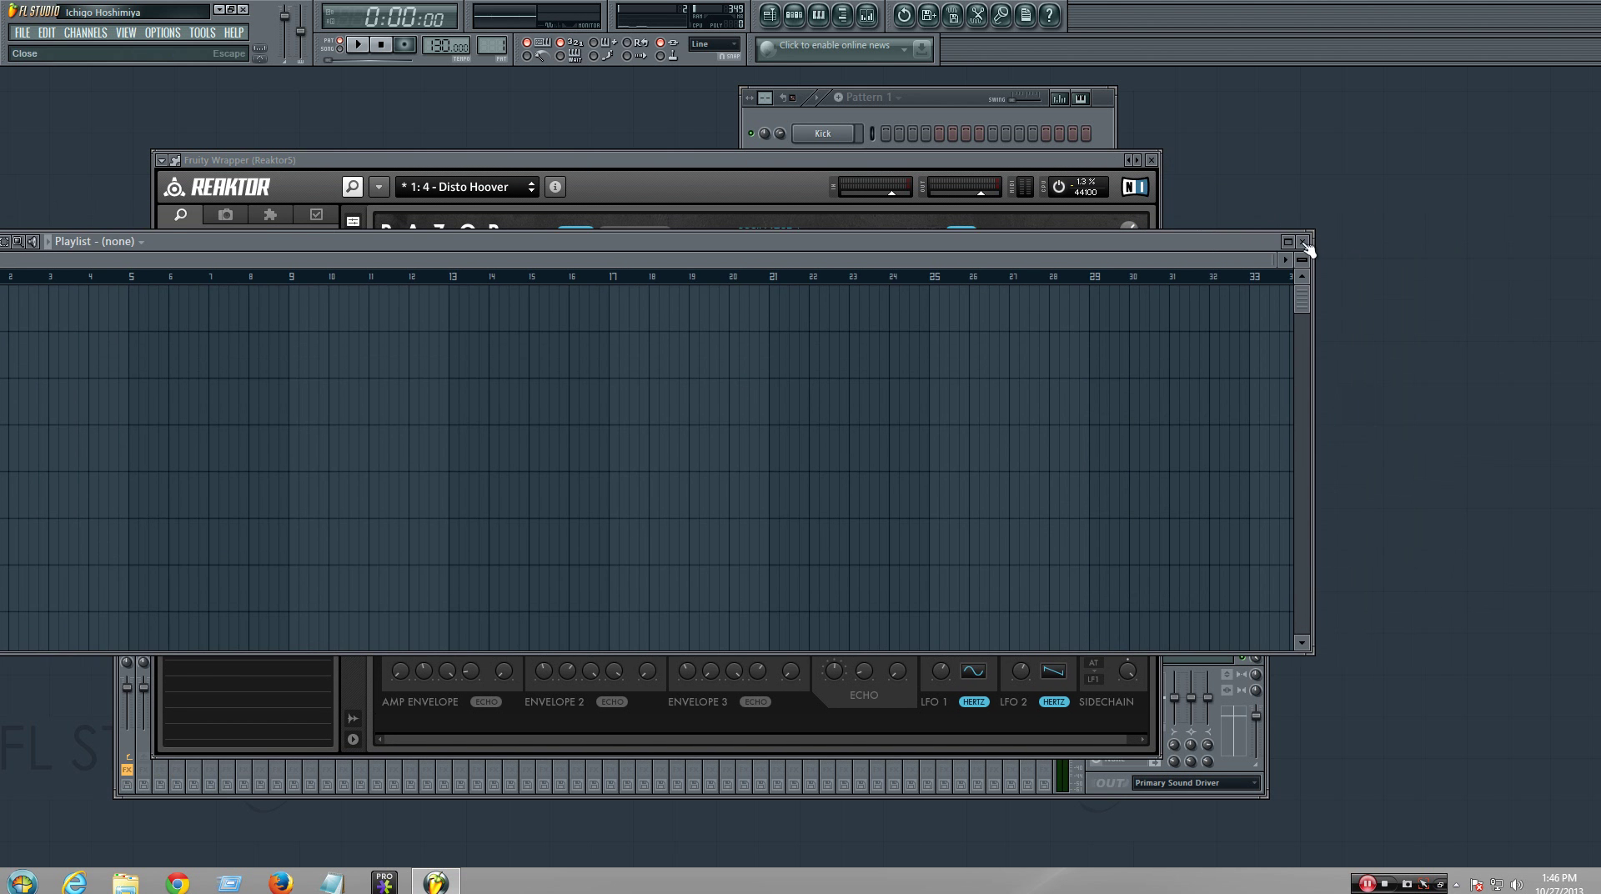
left_click(1352, 220)
left_click_drag(997, 167, 1006, 164)
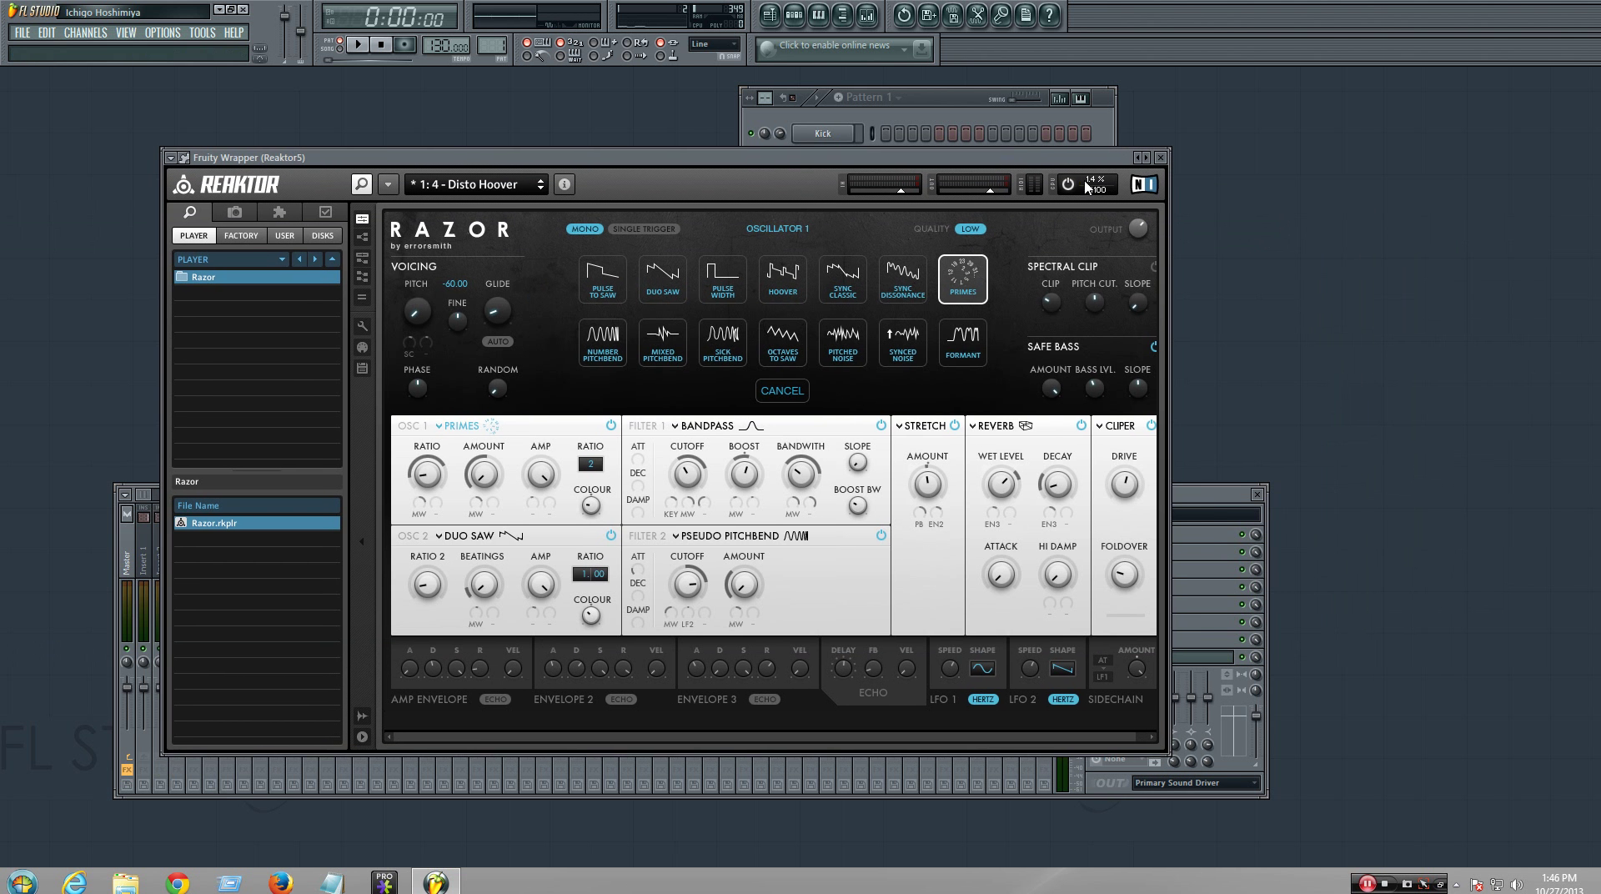
left_click(1068, 184)
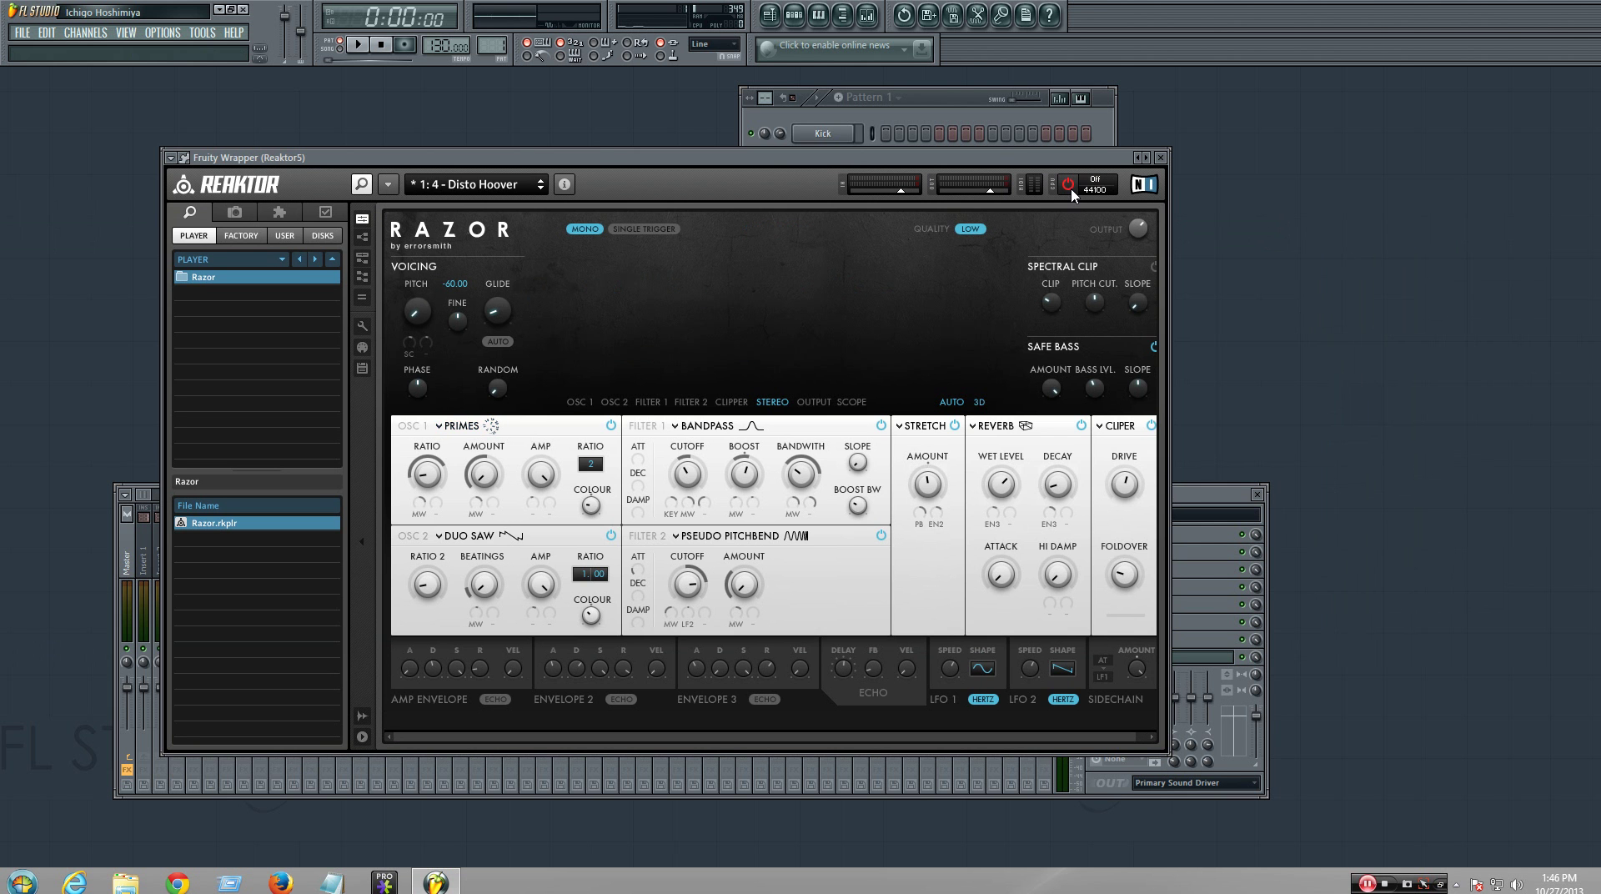